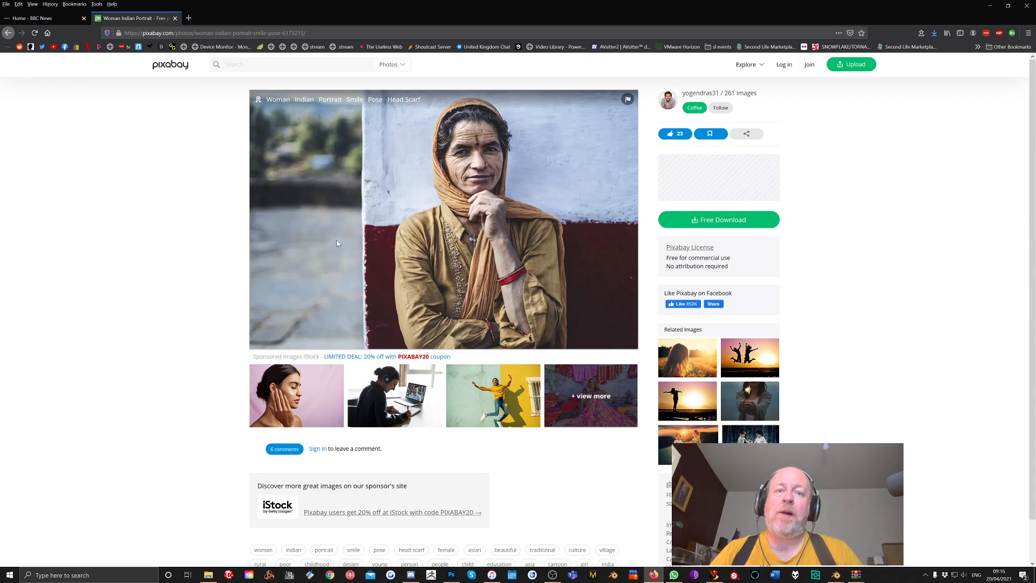
Switch to Photoshop and check the brush file inside Texturelabs_ArtHistoryOilBrushes.zip before returning to the portrait photo
click(450, 575)
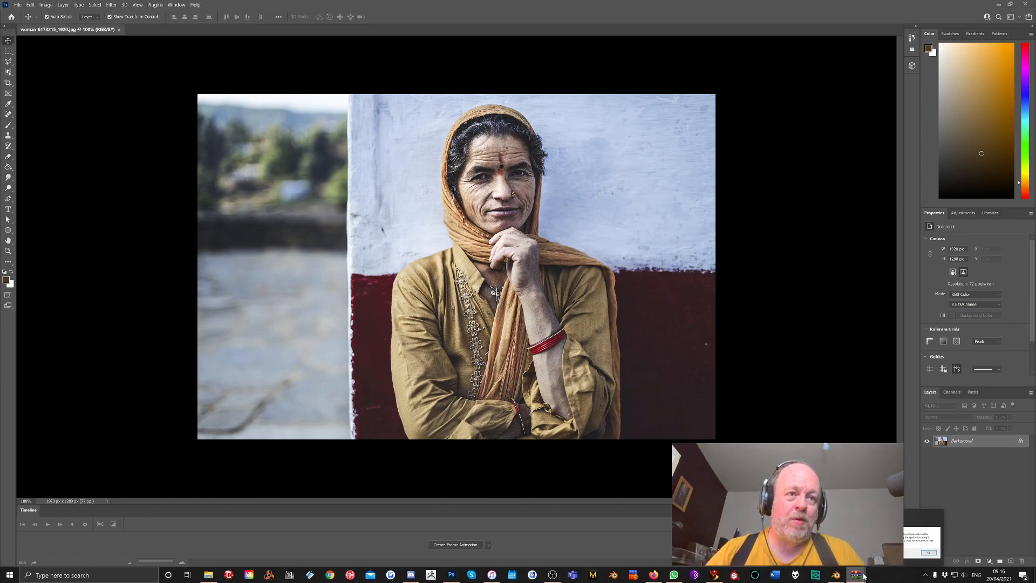
click(864, 537)
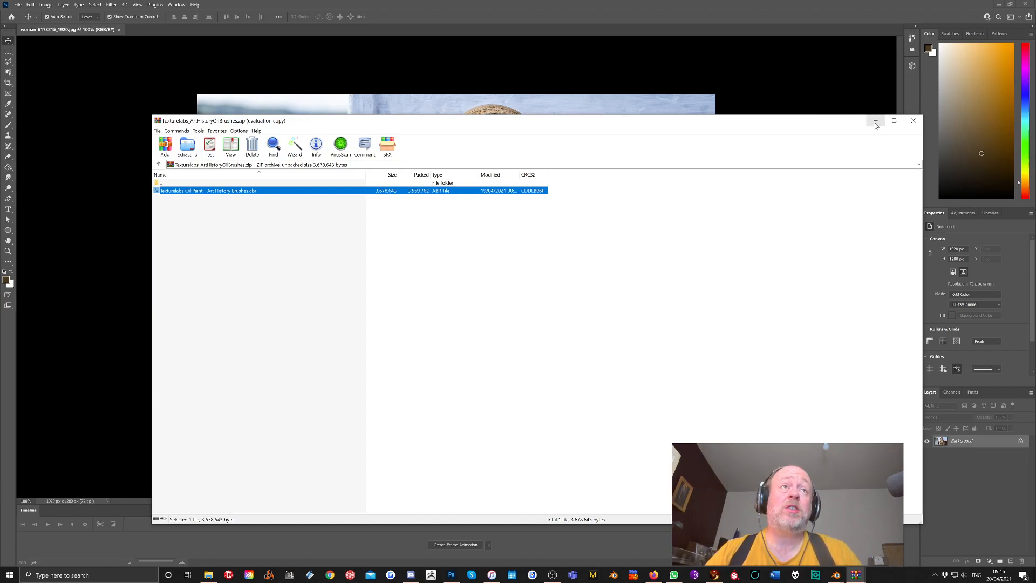
key(Escape)
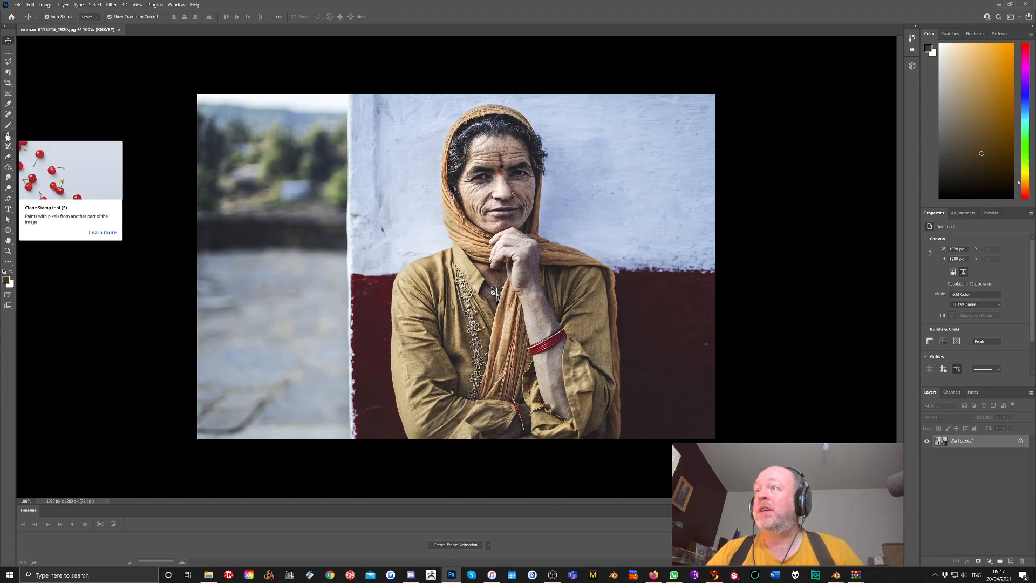
Activate the Art History Brush tool and add a new empty layer above the Background
click(8, 149)
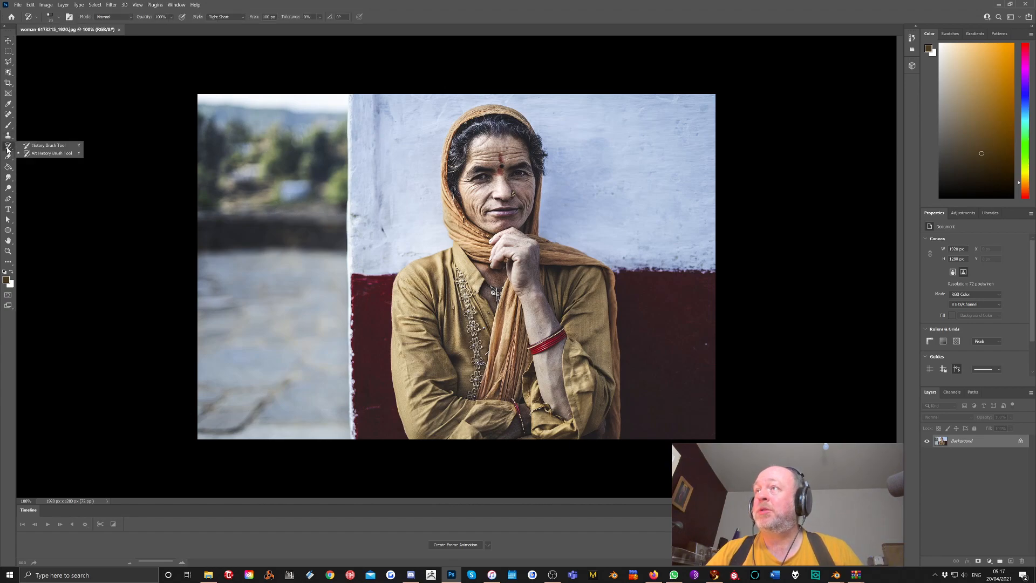
click(49, 146)
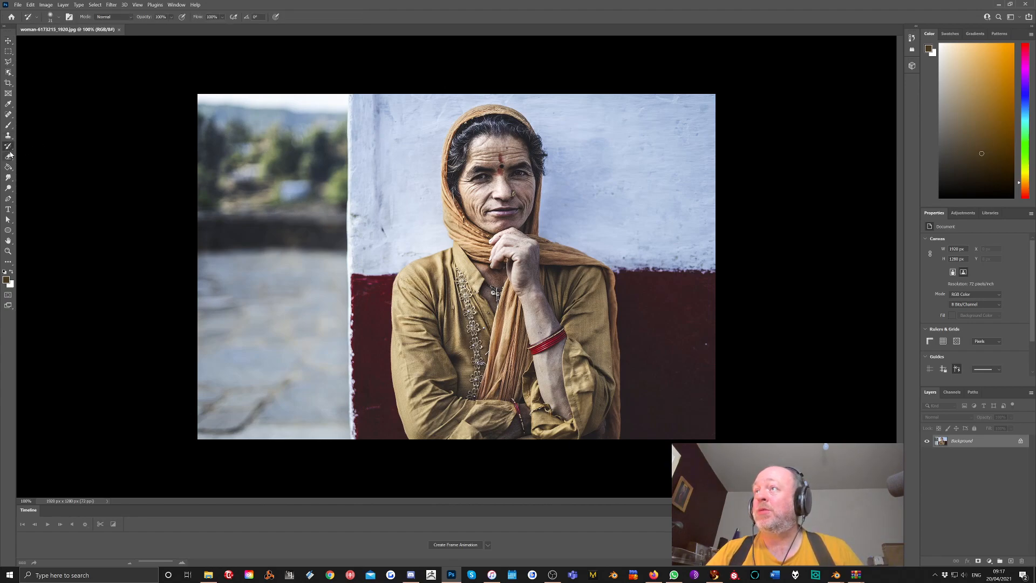
click(8, 146)
click(52, 153)
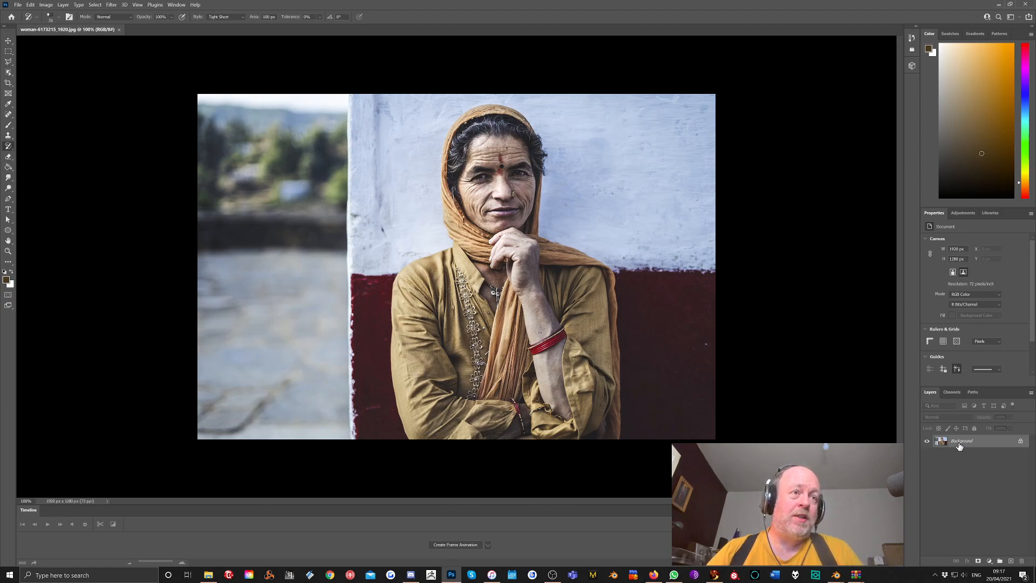
click(1011, 562)
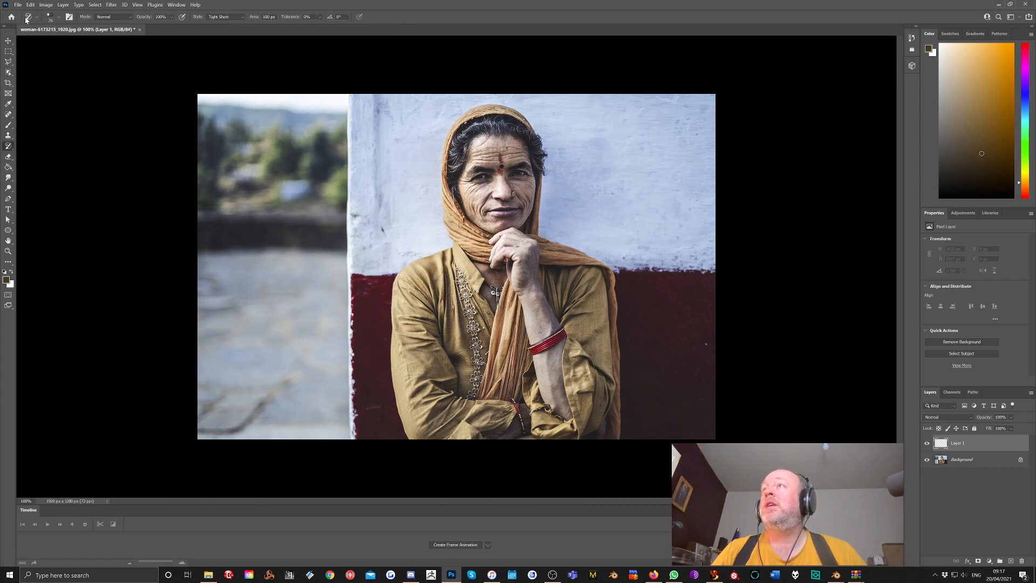
Show the brush presets and collapse the Legacy Brushes folder
click(59, 17)
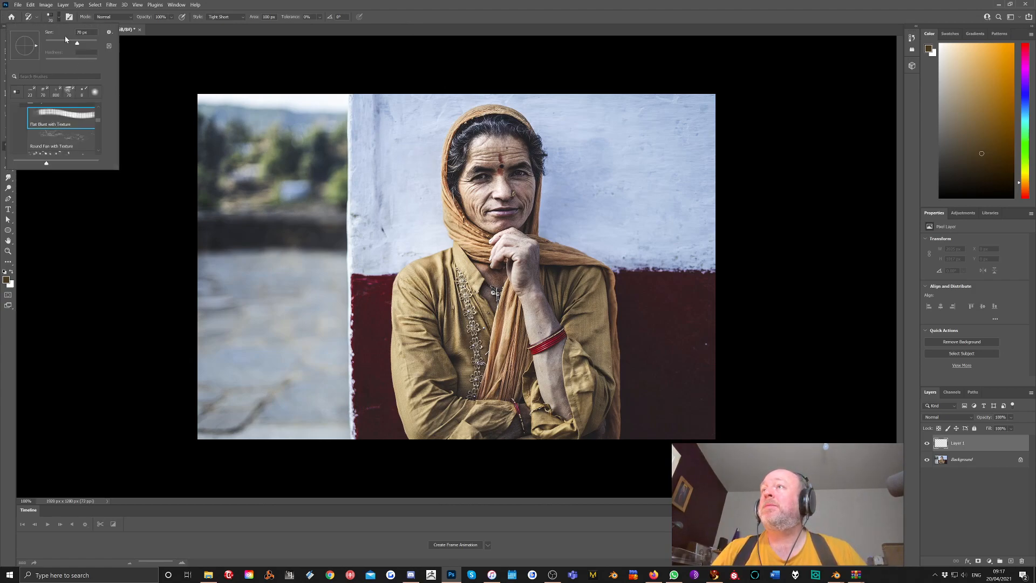
mouse_move(98, 121)
mouse_down()
mouse_move(97, 104)
mouse_move(97, 114)
mouse_up()
click(14, 114)
scroll(15, 132, up, 5)
scroll(15, 135, up, 1)
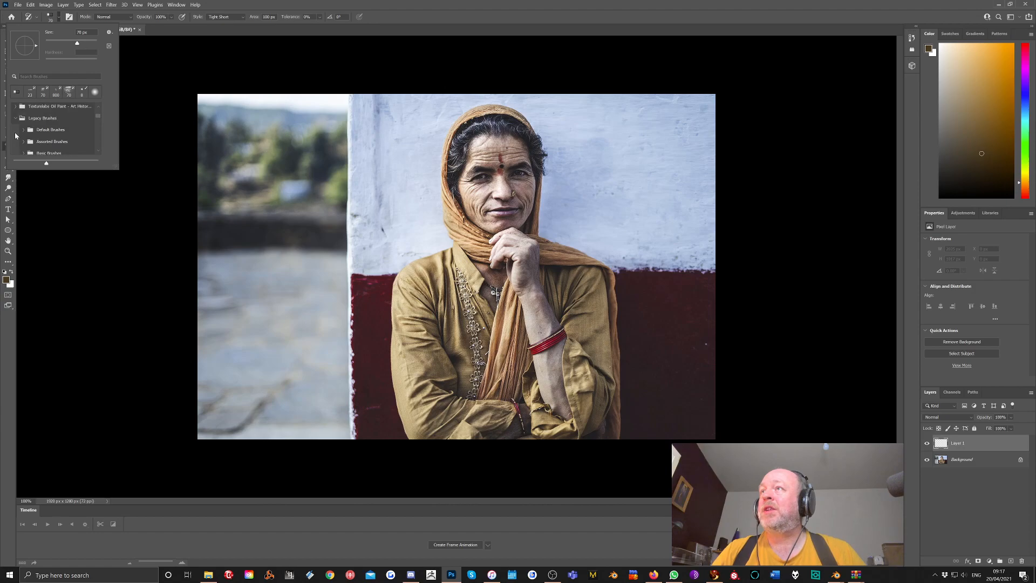
click(16, 119)
scroll(15, 128, up, 4)
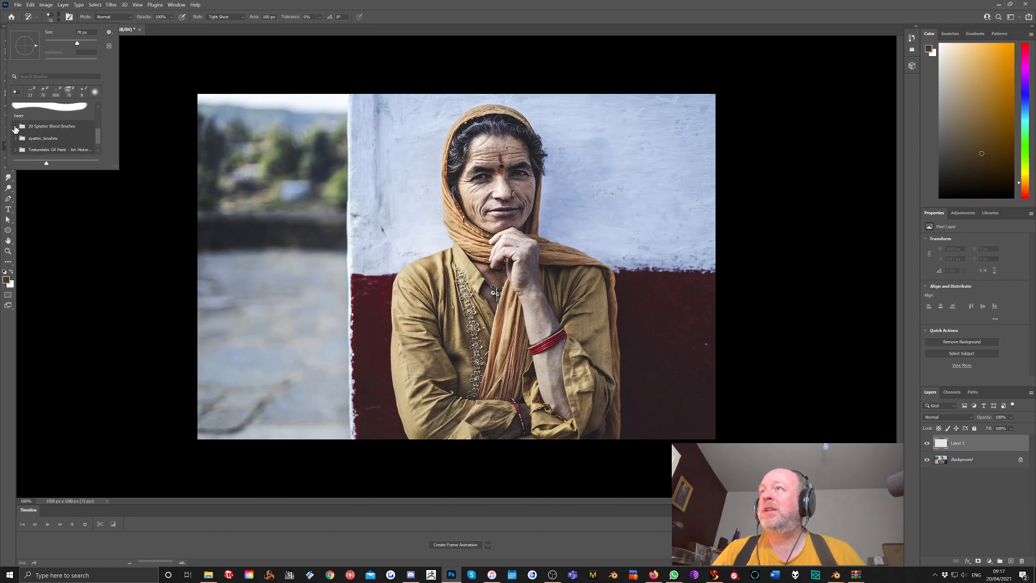
Choose the 1 LARGE brush from the Texturelabs Oil Paint - Art History set and paint over the whole image at 500 px
scroll(15, 135, up, 3)
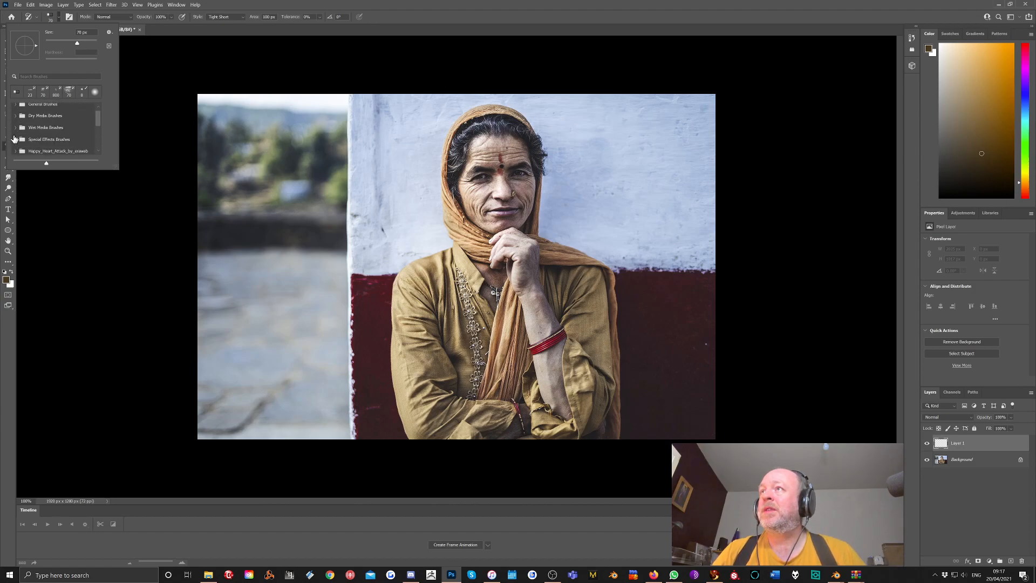
scroll(16, 138, down, 6)
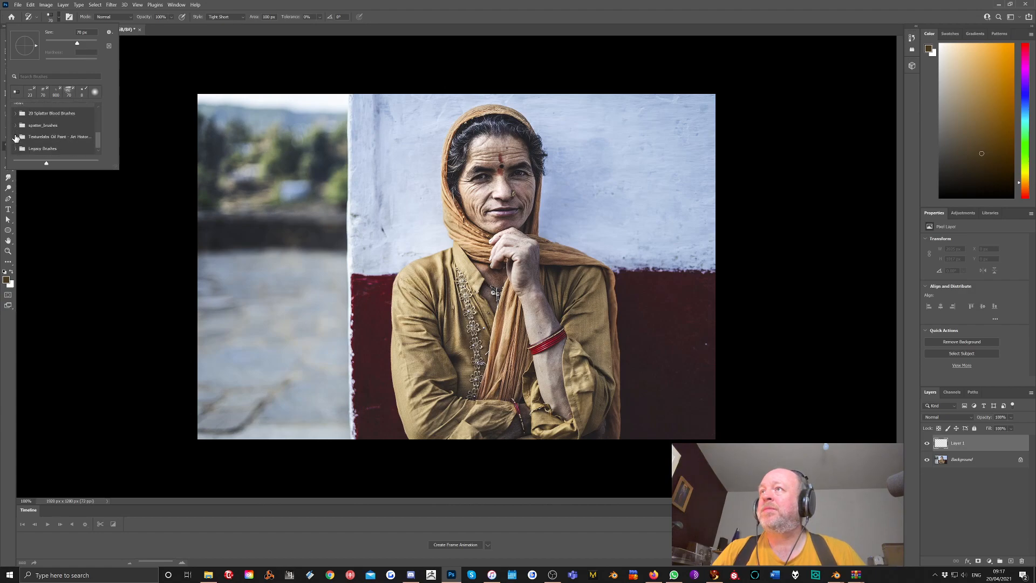
click(15, 137)
scroll(16, 140, down, 2)
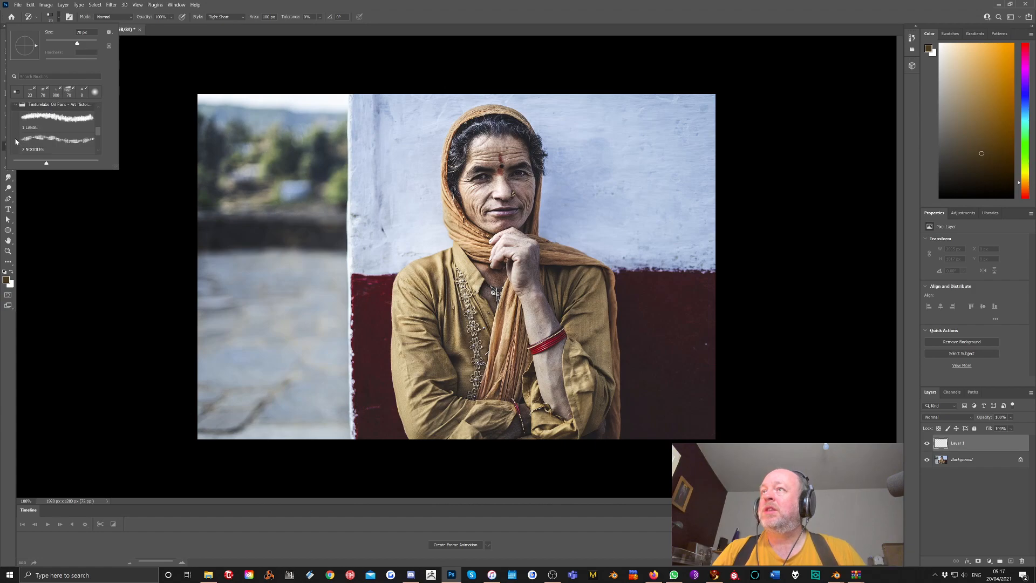
click(54, 118)
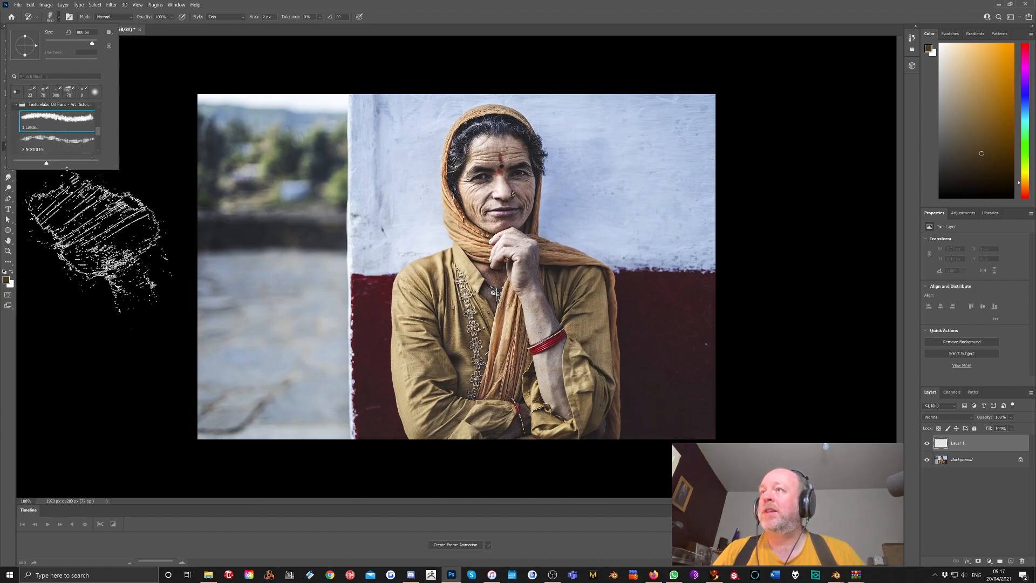
click(90, 240)
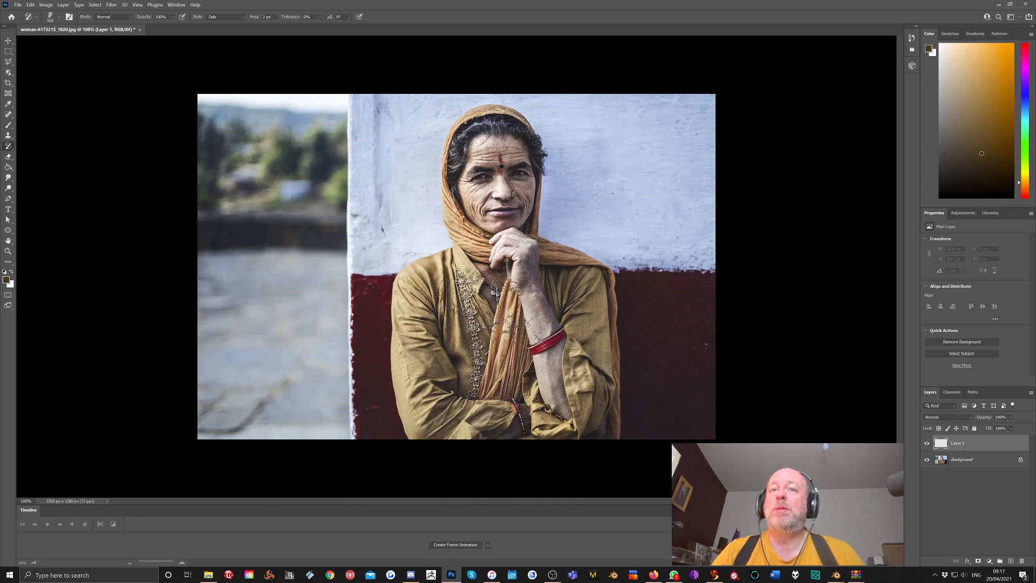
mouse_move(185, 127)
mouse_down()
mouse_move(671, 113)
mouse_move(599, 202)
mouse_move(289, 125)
mouse_move(743, 185)
mouse_move(345, 249)
mouse_move(325, 390)
mouse_move(261, 434)
mouse_move(534, 442)
mouse_move(639, 390)
mouse_move(409, 362)
mouse_move(494, 414)
mouse_move(687, 342)
mouse_move(583, 322)
mouse_move(583, 294)
mouse_move(437, 310)
mouse_move(333, 261)
mouse_move(518, 153)
mouse_move(495, 128)
mouse_move(619, 112)
mouse_move(626, 93)
mouse_up()
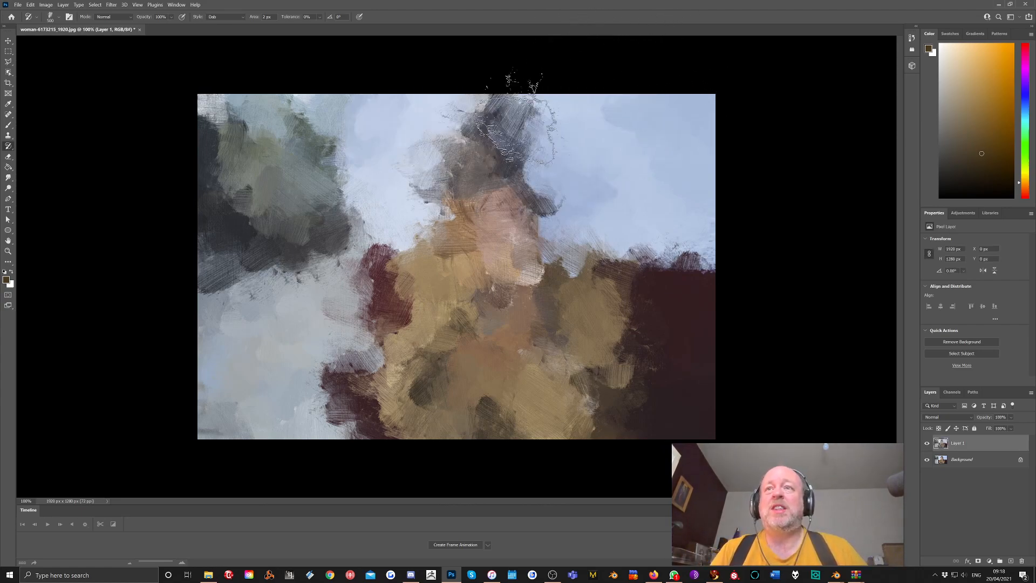
Choose the 2 NOODLES brush, enlarge it to 100 px and paint over the woman's head, arms and body
click(58, 17)
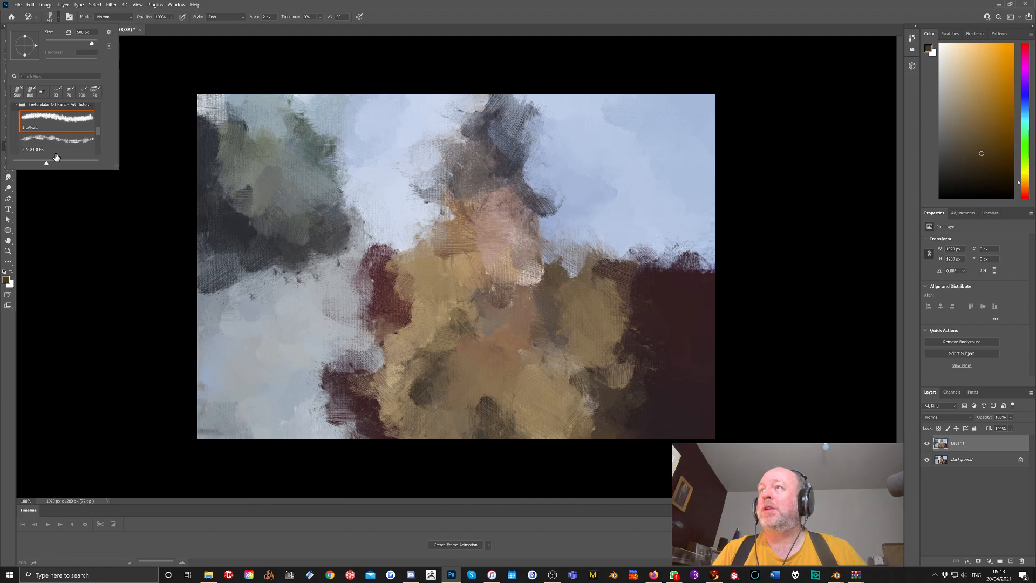
click(36, 145)
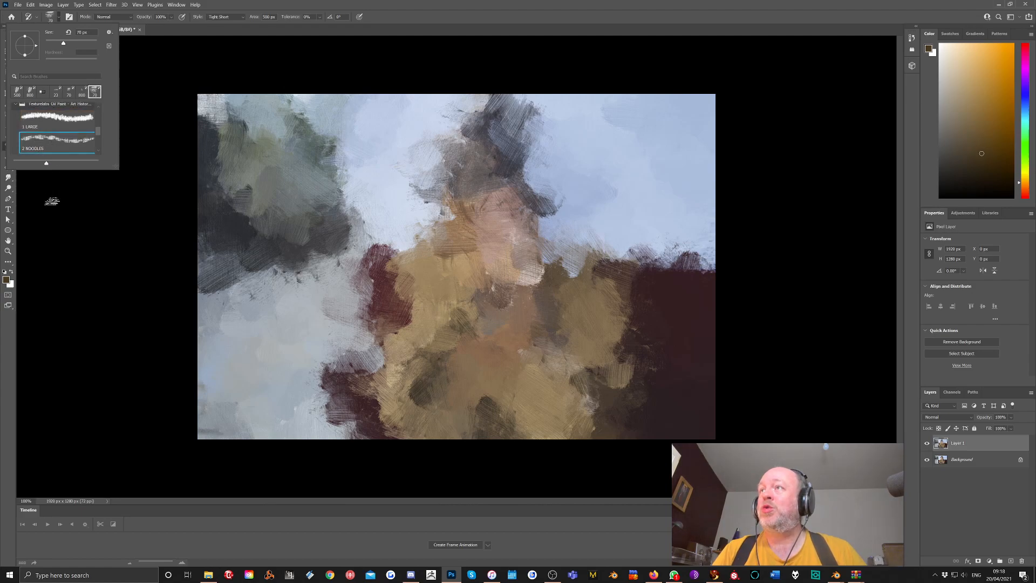
click(51, 192)
key(bracketright)
key(bracketright)
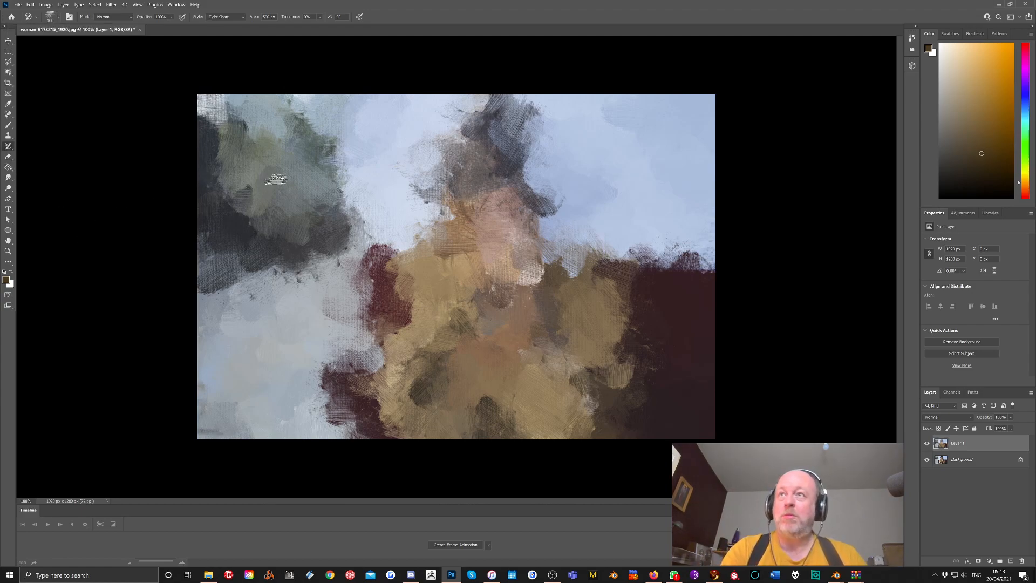
key(bracketright)
mouse_move(460, 166)
mouse_down()
mouse_move(467, 281)
mouse_move(451, 306)
mouse_move(455, 284)
mouse_move(457, 371)
mouse_move(469, 371)
mouse_move(489, 298)
mouse_move(540, 395)
mouse_move(535, 300)
mouse_move(550, 416)
mouse_move(569, 383)
mouse_move(563, 290)
mouse_move(525, 293)
mouse_up()
Reduce the brush to 50 px and 40 px in turn, repainting the woman's face, arms, clothing and the wall edge in finer strokes
key(bracketleft)
key(bracketleft)
key(bracketleft)
key(bracketleft)
key(bracketleft)
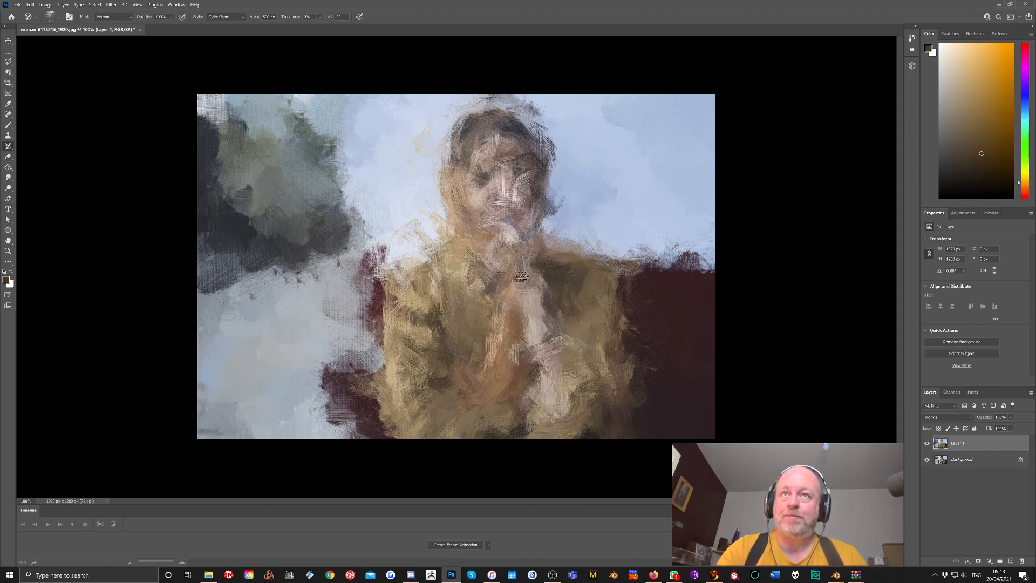
mouse_move(509, 242)
mouse_down()
mouse_move(451, 354)
mouse_move(456, 285)
mouse_move(448, 301)
mouse_move(448, 412)
mouse_move(497, 308)
mouse_move(504, 241)
mouse_move(540, 372)
mouse_up()
mouse_move(466, 301)
mouse_down()
mouse_move(525, 148)
mouse_move(523, 207)
mouse_move(511, 223)
mouse_move(508, 166)
mouse_move(505, 185)
mouse_move(486, 120)
mouse_move(450, 251)
mouse_up()
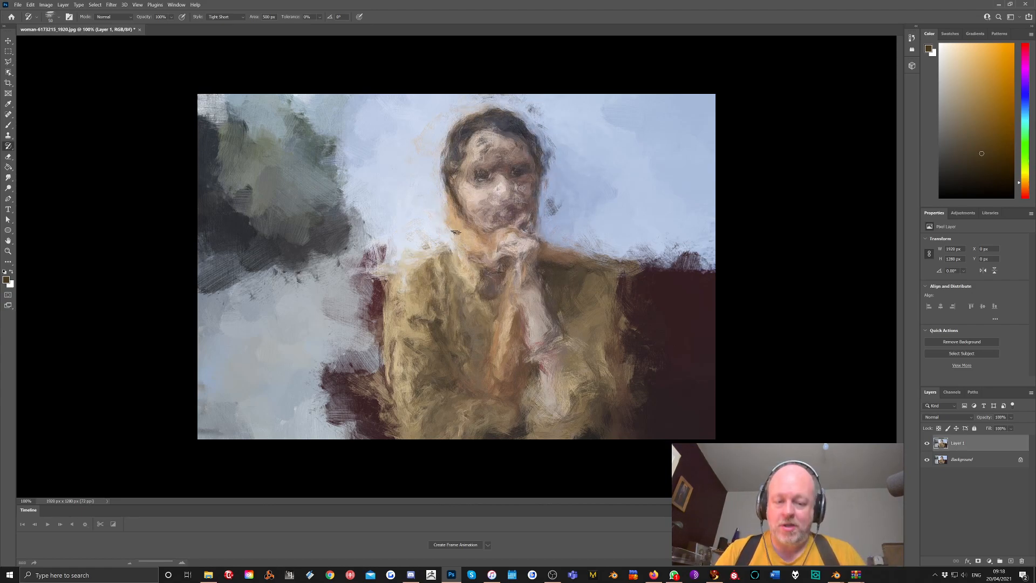
key(bracketleft)
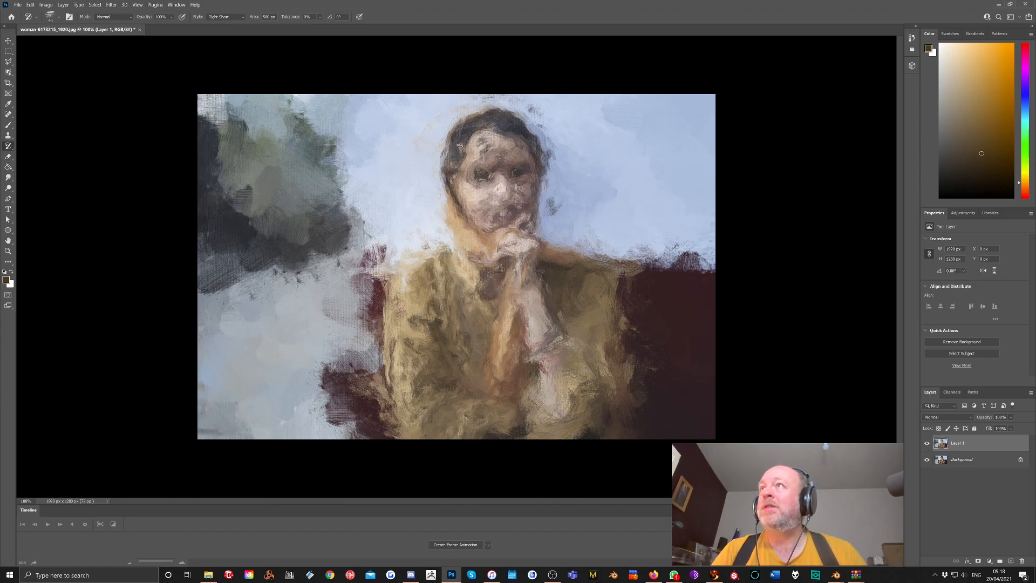
mouse_move(462, 142)
mouse_down()
mouse_move(486, 164)
mouse_move(510, 342)
mouse_move(537, 205)
mouse_move(508, 138)
mouse_move(540, 181)
mouse_move(555, 331)
mouse_move(544, 172)
mouse_move(547, 325)
mouse_move(540, 303)
mouse_move(496, 414)
mouse_move(484, 302)
mouse_move(438, 455)
mouse_move(440, 367)
mouse_move(445, 413)
mouse_move(421, 319)
mouse_move(397, 352)
mouse_move(395, 405)
mouse_move(429, 261)
mouse_move(579, 271)
mouse_move(595, 324)
mouse_move(577, 331)
mouse_move(587, 436)
mouse_move(602, 310)
mouse_move(571, 377)
mouse_move(545, 163)
mouse_move(457, 204)
mouse_move(429, 310)
mouse_move(440, 412)
mouse_up()
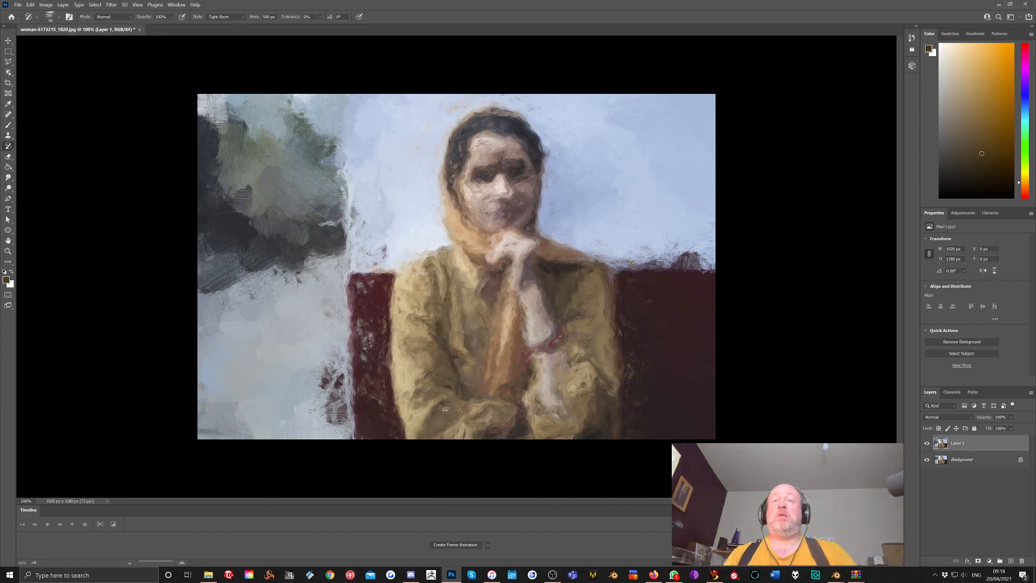
Choose the 3 MEDIUM brush, reduce it to 200 px and paint over the woman's face, hand, bracelet and clothing
click(57, 16)
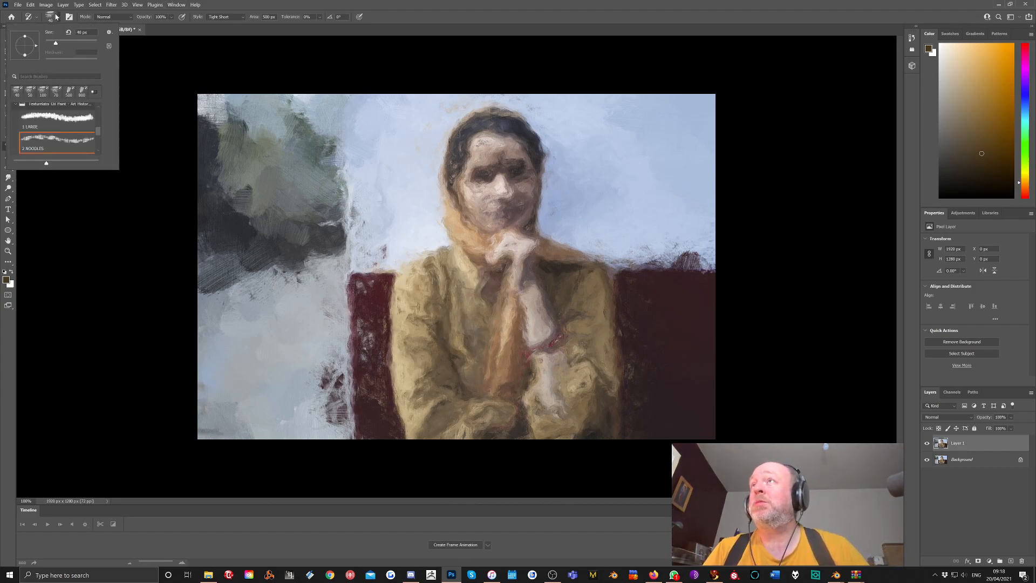
scroll(61, 124, down, 2)
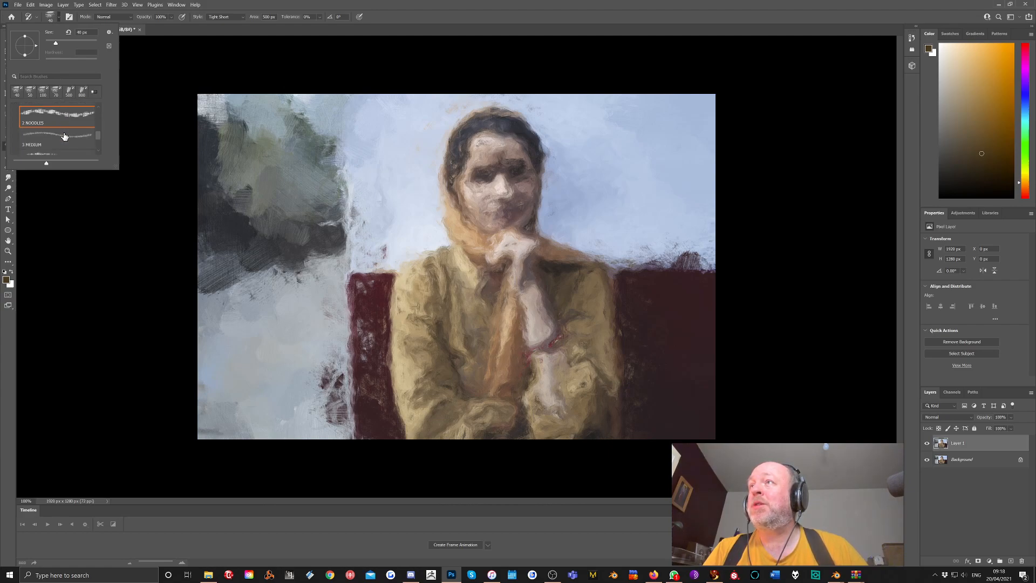
click(62, 134)
click(94, 208)
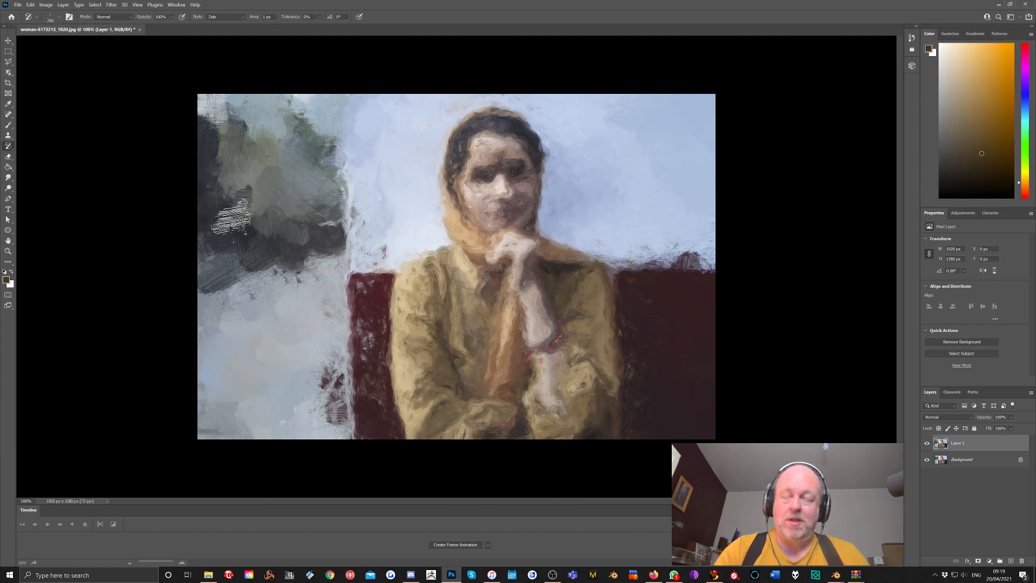
key(bracketleft)
key(bracketleft)
key(bracketleft)
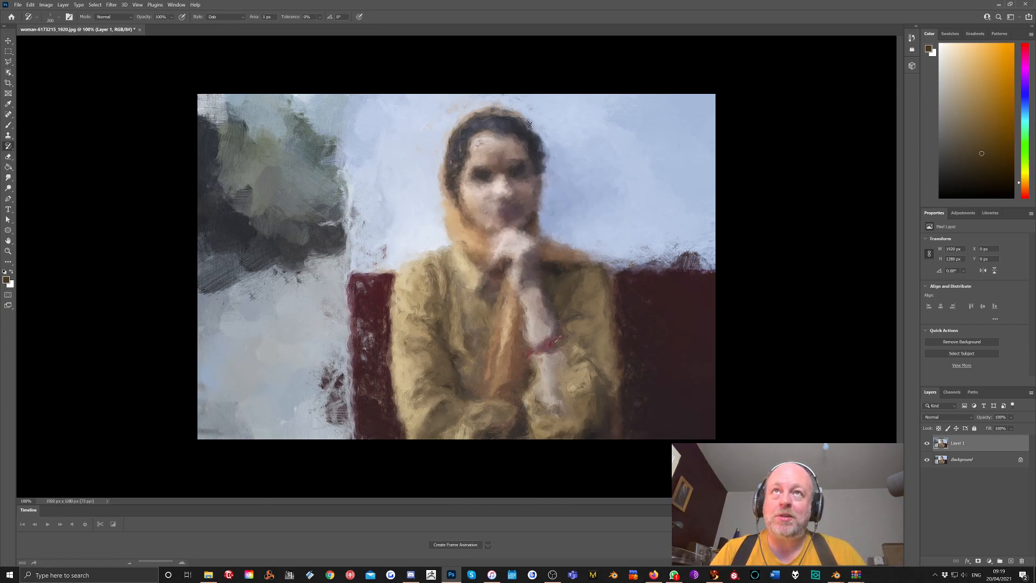
Choose the 4 SMALL brush and paint more detail into the woman's face and figure at 70 px
click(59, 18)
scroll(55, 132, down, 1)
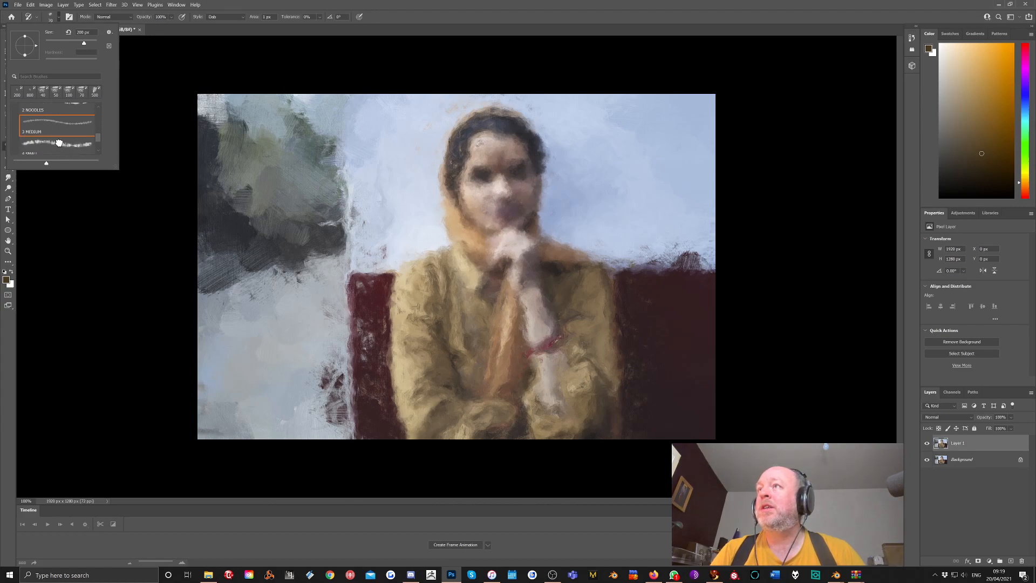
click(58, 142)
click(465, 200)
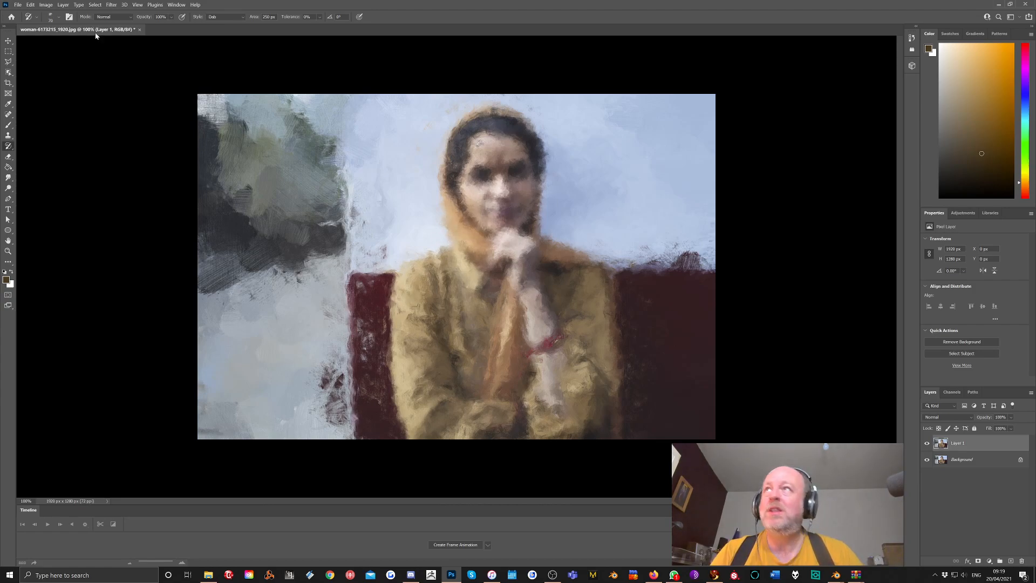
Choose the 5 FINE brush and refine the woman's facial features and hand
click(52, 17)
scroll(58, 112, down, 2)
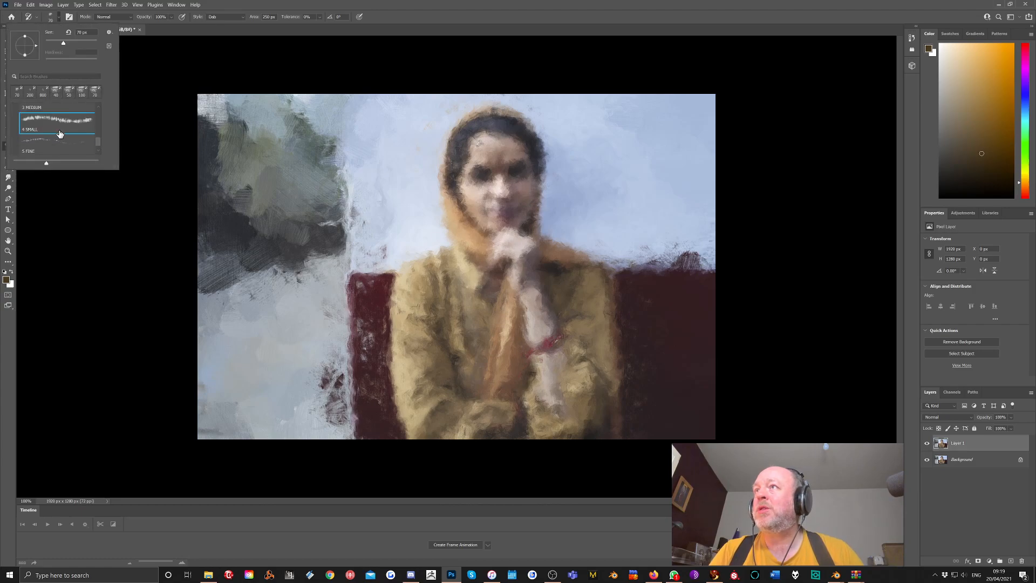
click(56, 131)
click(197, 41)
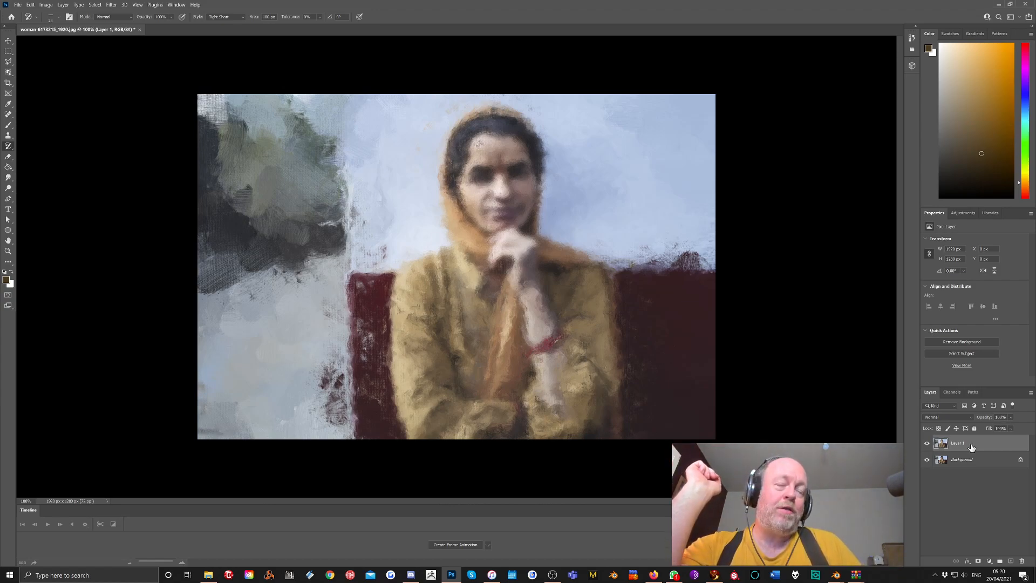
Duplicate the painted Layer 1, hide the copy and make the original Layer 1 active
drag(966, 443, 1010, 562)
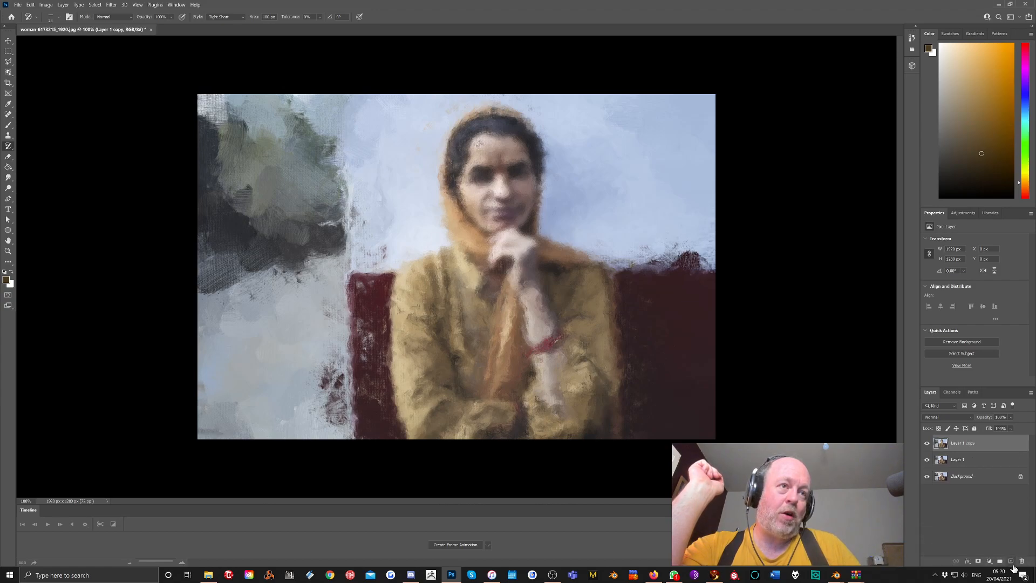
click(926, 443)
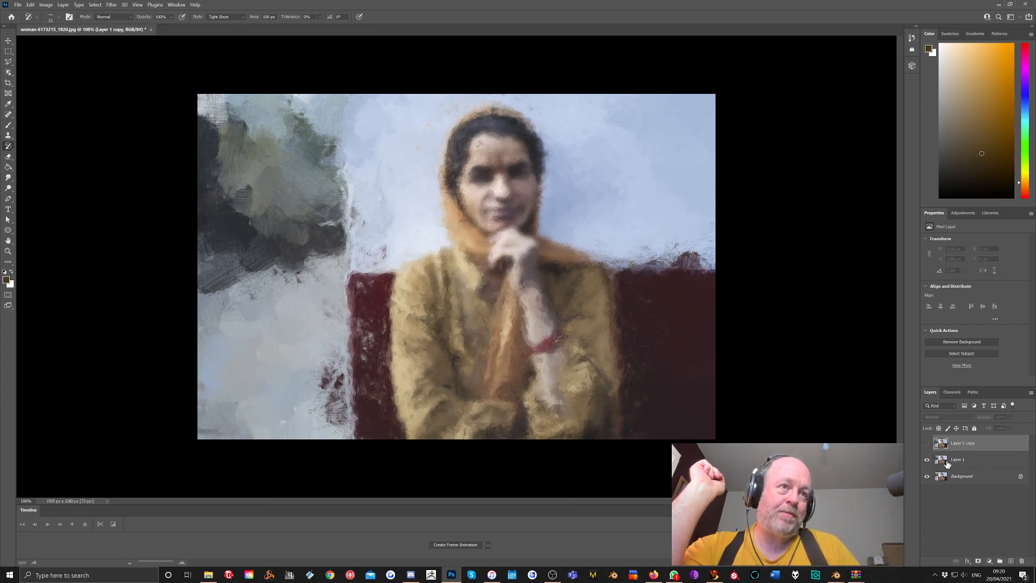
click(988, 459)
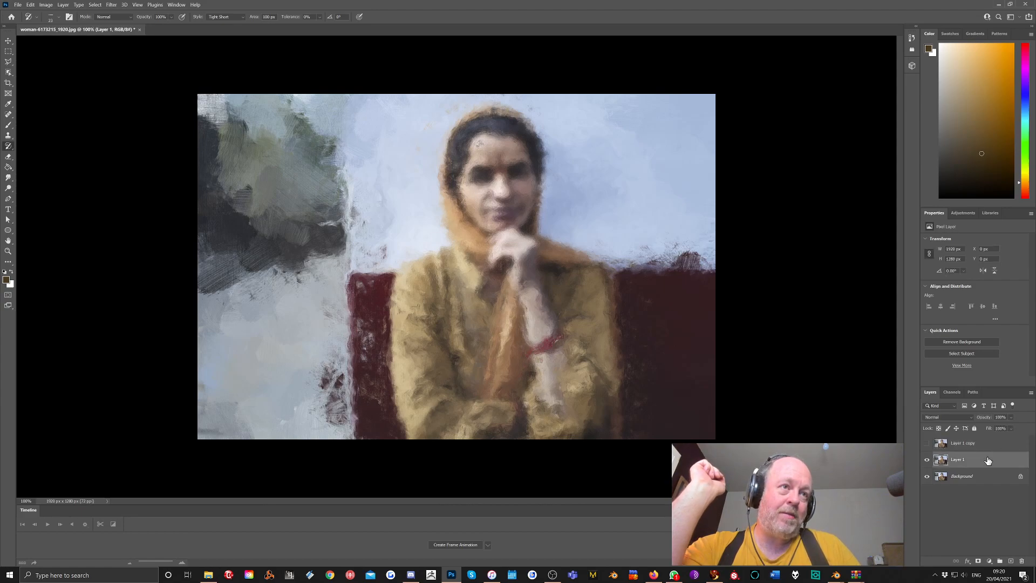
Try restoring photo detail in the woman's face with an enlarged History Brush, and undo those strokes
right_click(11, 150)
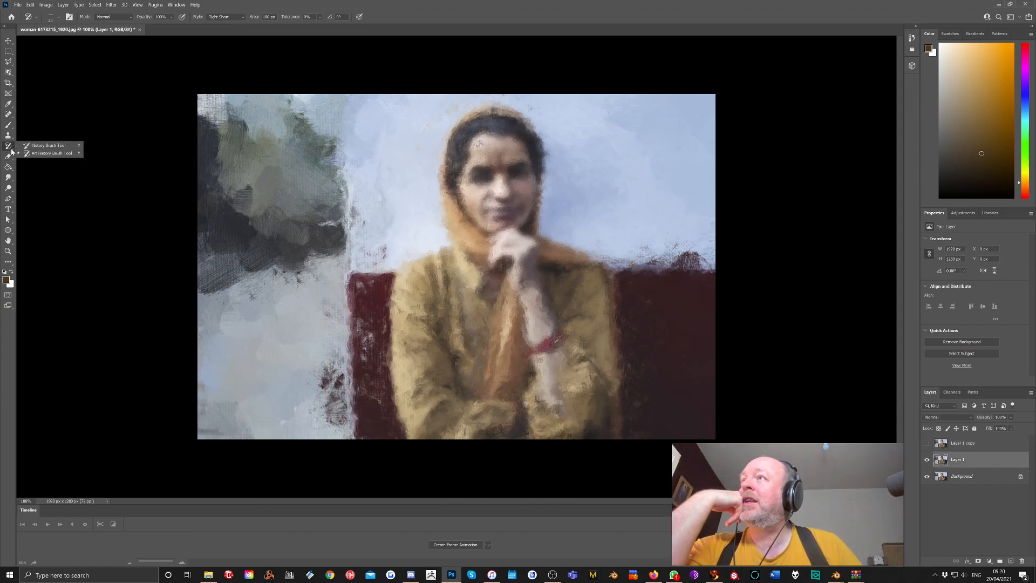
click(47, 145)
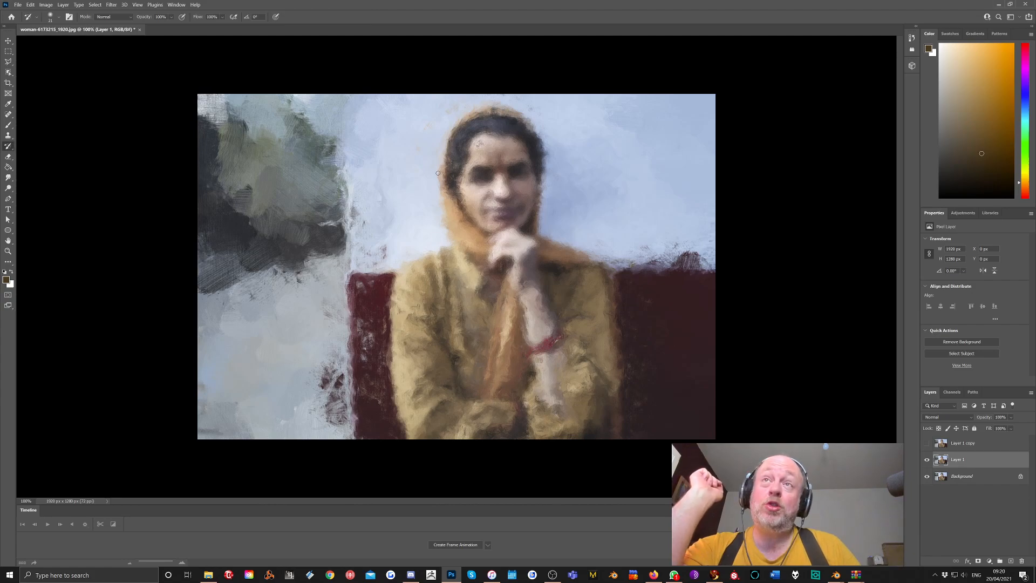
key(bracketright)
key(bracketright)
key(bracketright)
key(bracketright)
key(bracketright)
mouse_move(457, 194)
mouse_down()
mouse_move(466, 232)
mouse_move(478, 147)
mouse_move(468, 155)
mouse_move(469, 191)
mouse_up()
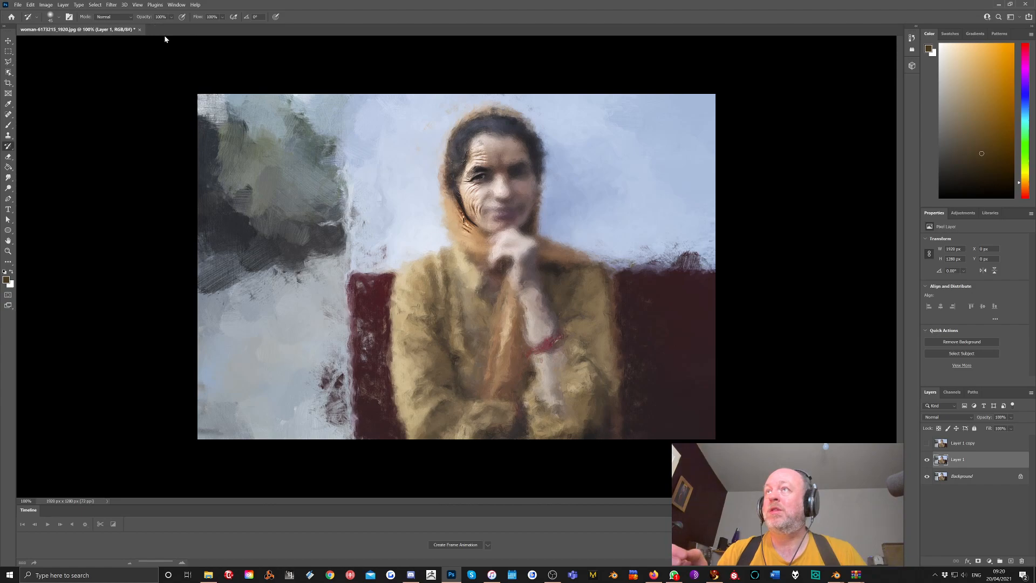
key(ctrl+z)
key(ctrl+z)
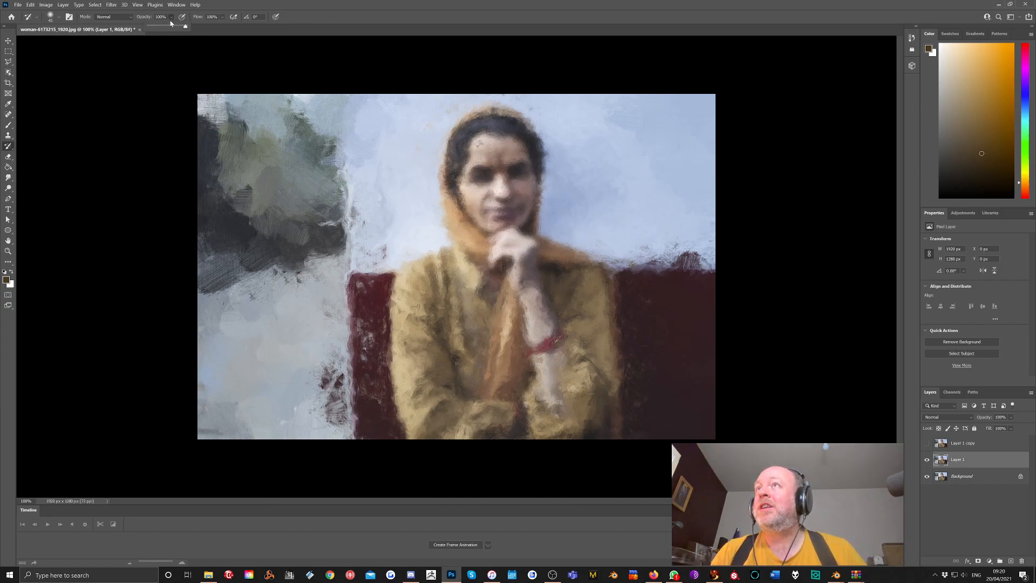
Set the History Brush to 53% opacity and 39% flow, enlarge it, and paint original detail back into the woman's face
click(172, 17)
drag(176, 27, 209, 28)
click(223, 17)
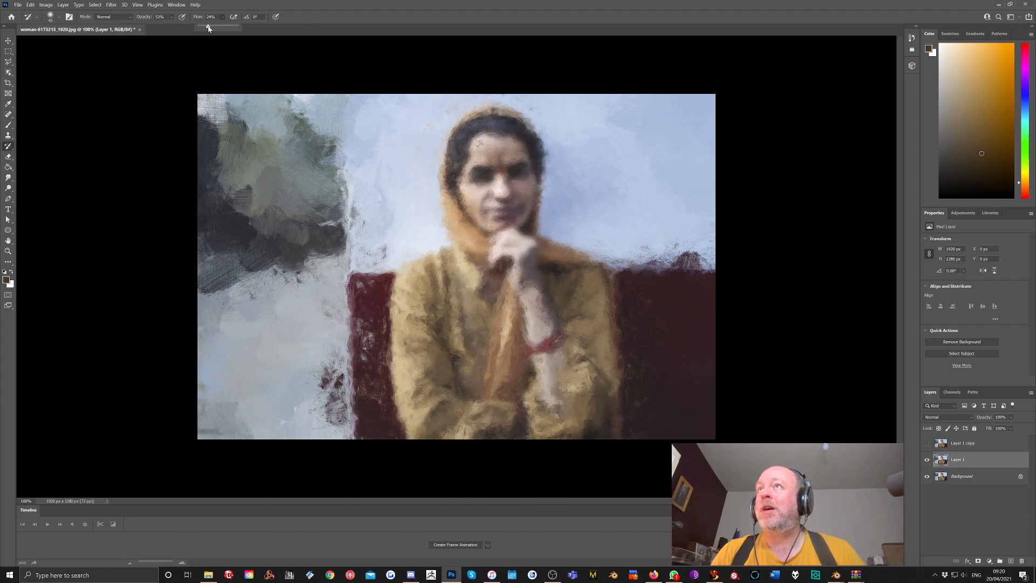
key(bracketright)
key(bracketright)
key(bracketright)
key(bracketright)
key(bracketright)
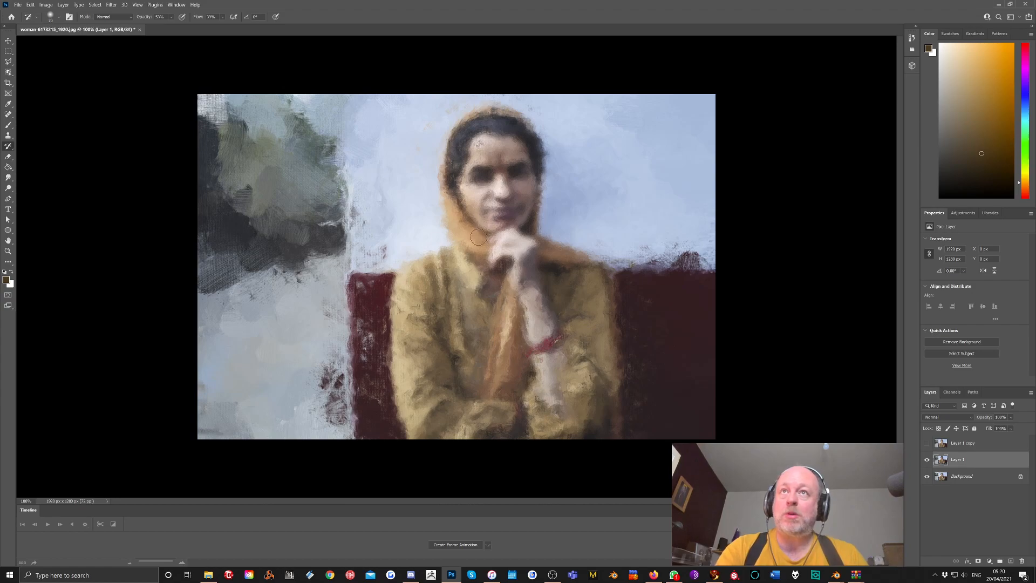
mouse_move(476, 180)
mouse_down()
mouse_move(478, 153)
mouse_move(477, 210)
mouse_move(520, 163)
mouse_move(523, 186)
mouse_move(541, 153)
mouse_move(524, 238)
mouse_move(517, 202)
mouse_move(507, 222)
mouse_move(496, 211)
mouse_move(482, 223)
mouse_move(446, 189)
mouse_move(470, 229)
mouse_up()
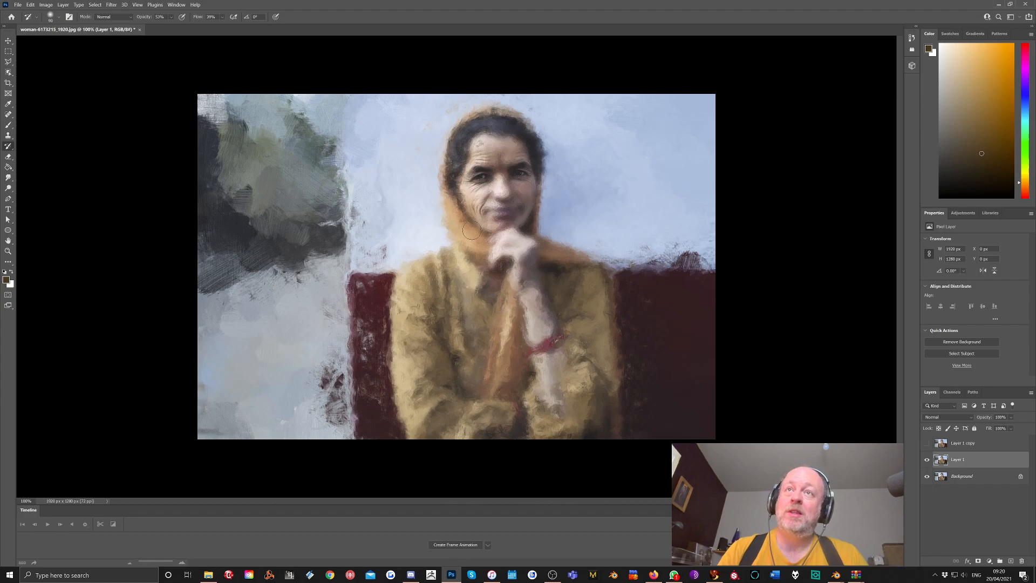
Delete Layer 1, and show and duplicate Layer 1 copy
drag(994, 469, 1021, 561)
click(975, 443)
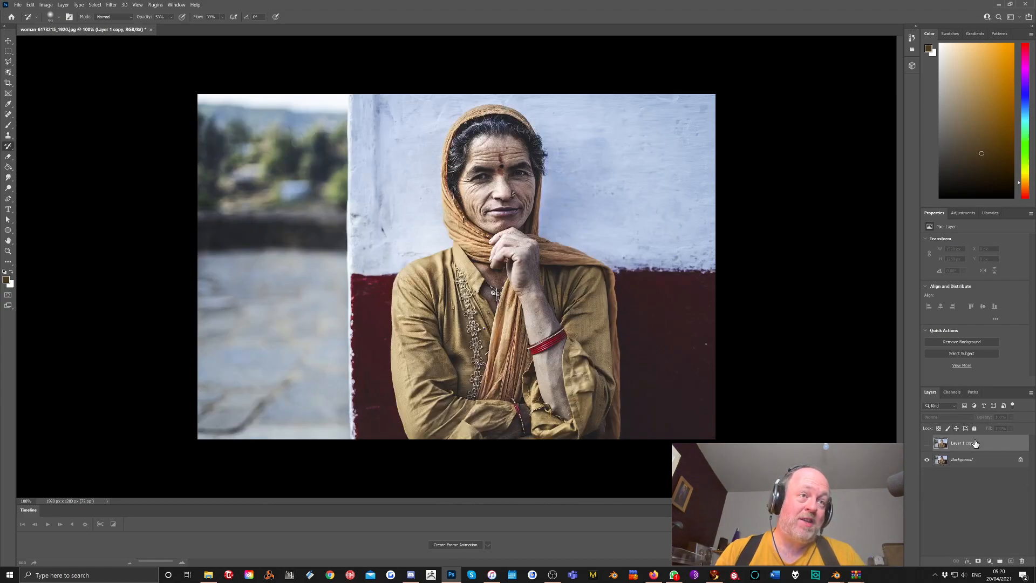
click(926, 443)
drag(1007, 449, 1015, 560)
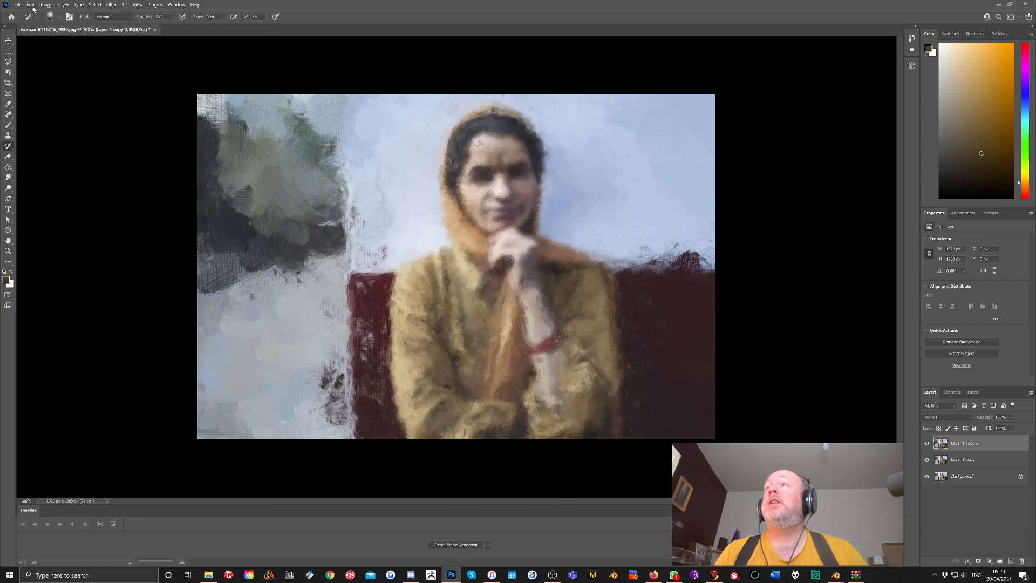
Open the Camera Raw Filter on the duplicated layer and set Saturation to -100
click(111, 5)
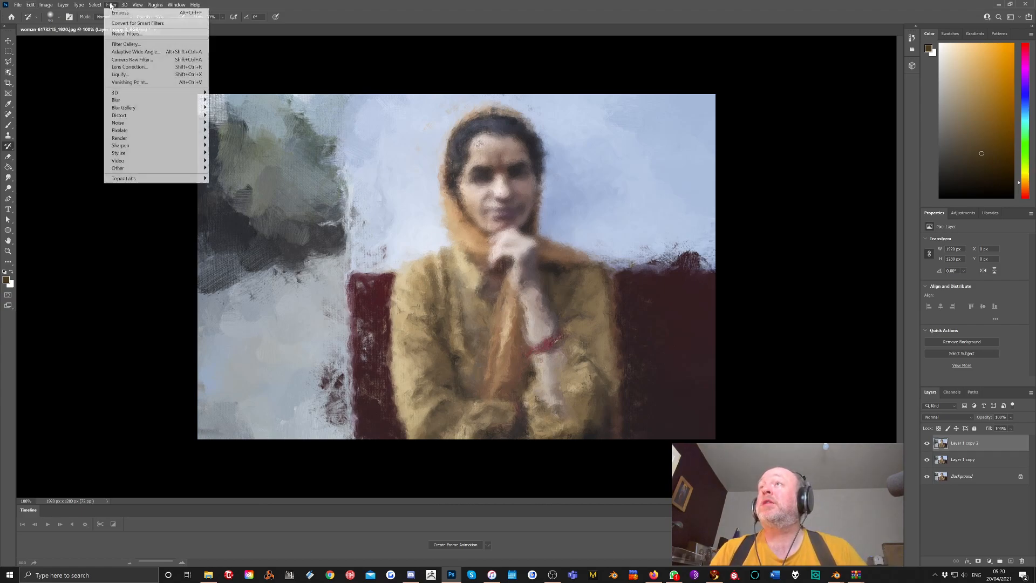
click(118, 60)
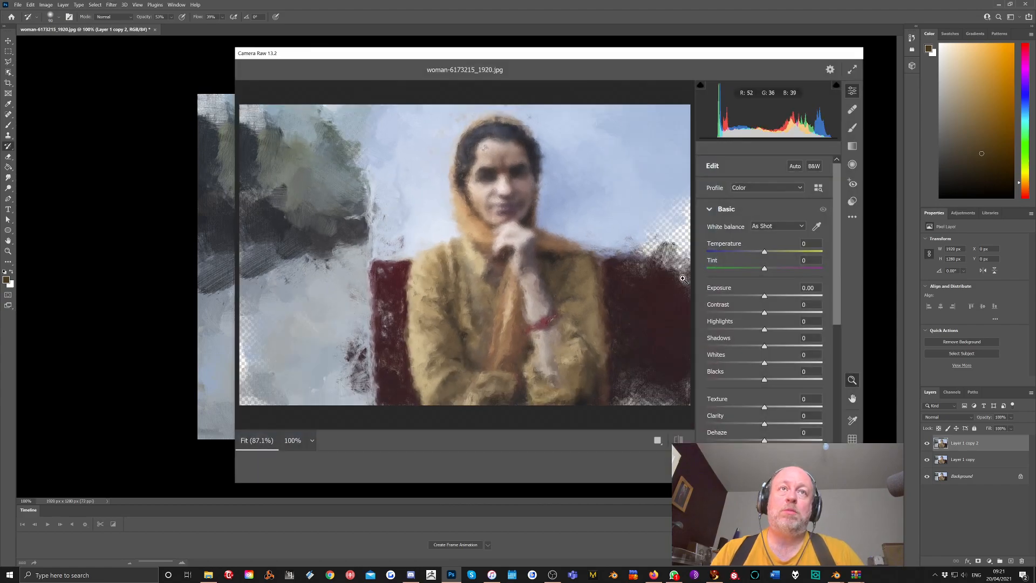
scroll(809, 321, down, 2)
scroll(808, 321, down, 3)
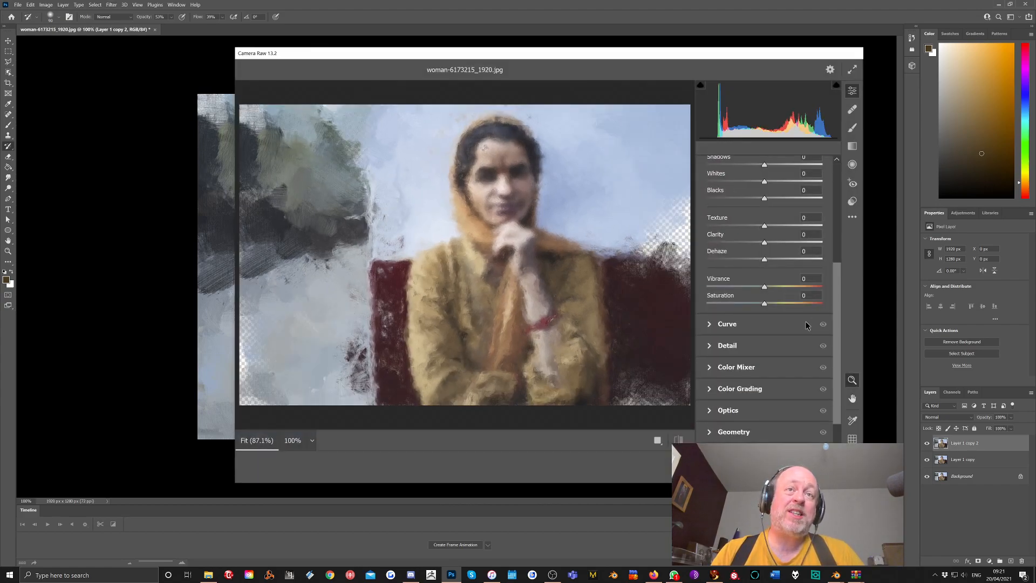
drag(764, 306, 696, 309)
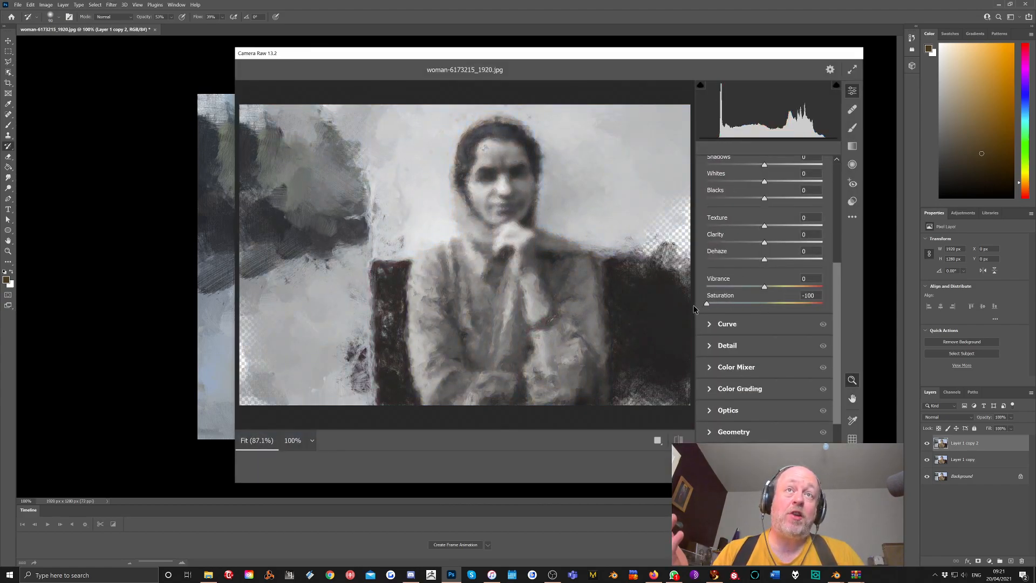
Set Exposure to +0.35, Contrast +21, Highlights +7, Shadows +8, Blacks -21, Texture +38, Clarity +31 and Dehaze -7
scroll(725, 320, up, 5)
drag(764, 295, 706, 320)
scroll(766, 364, down, 2)
scroll(752, 330, down, 2)
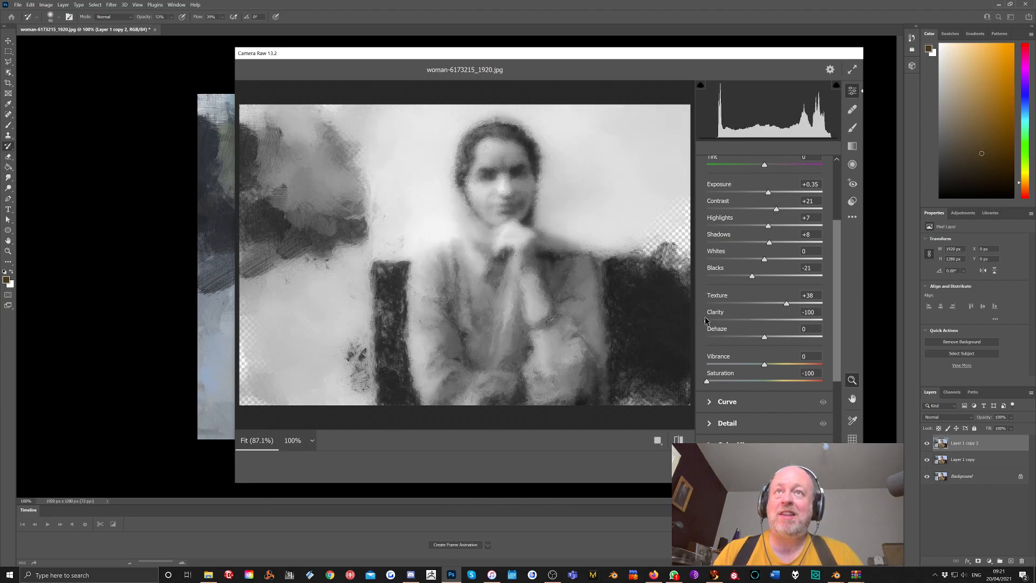
drag(705, 320, 760, 339)
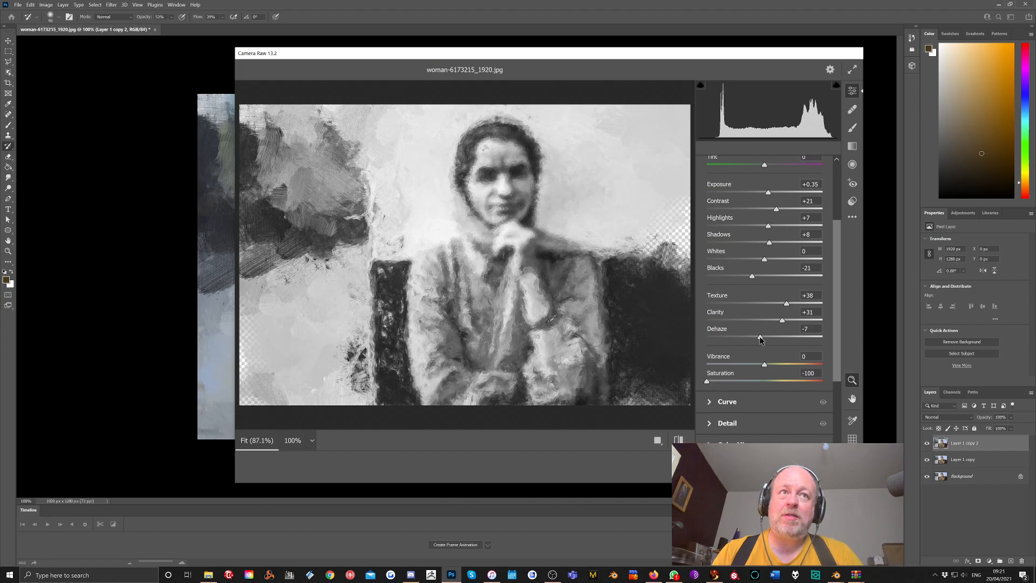
Raise Saturation to +100 and apply the Camera Raw adjustments to the layer
drag(708, 381, 749, 381)
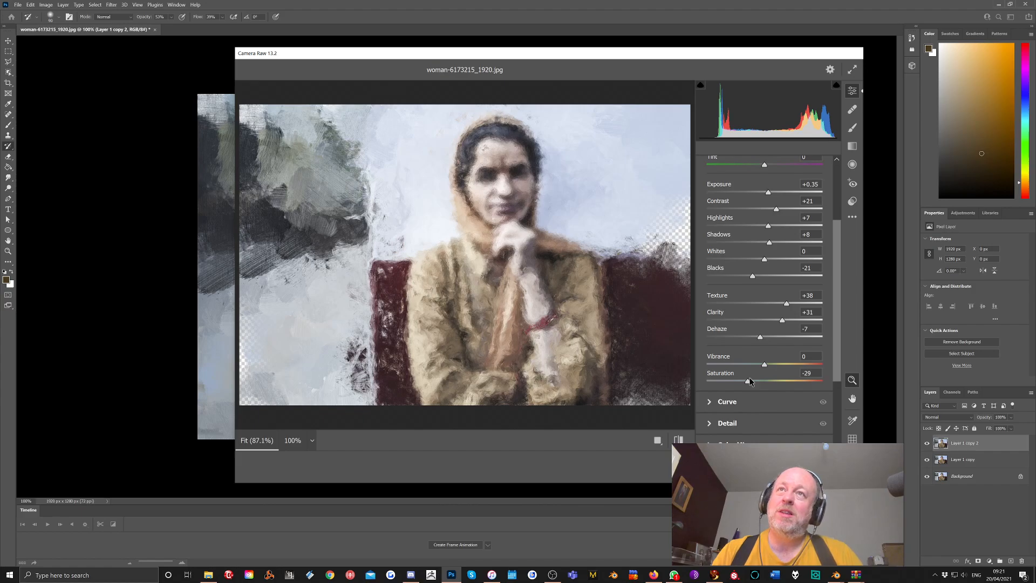
drag(750, 384, 828, 380)
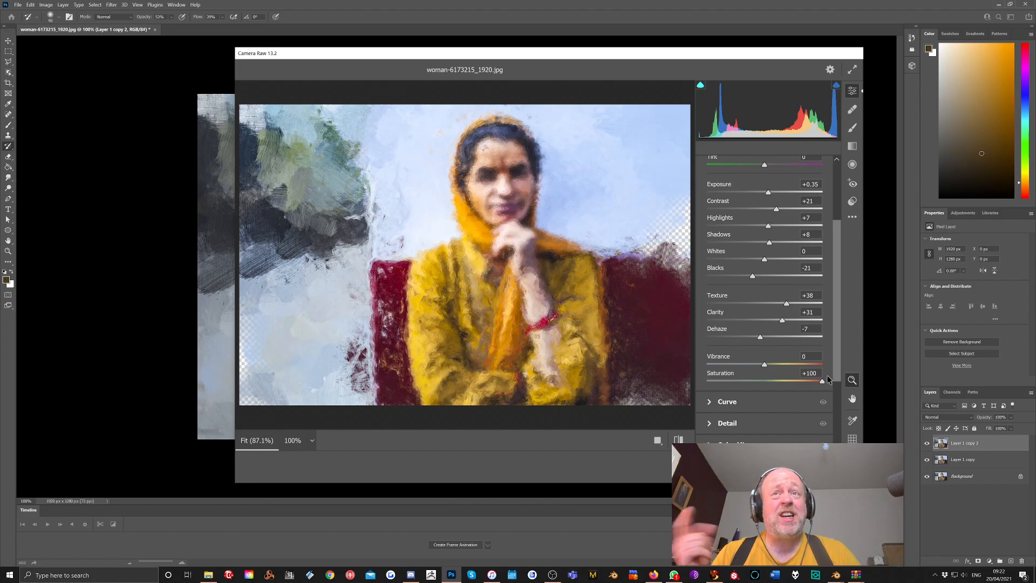
click(834, 467)
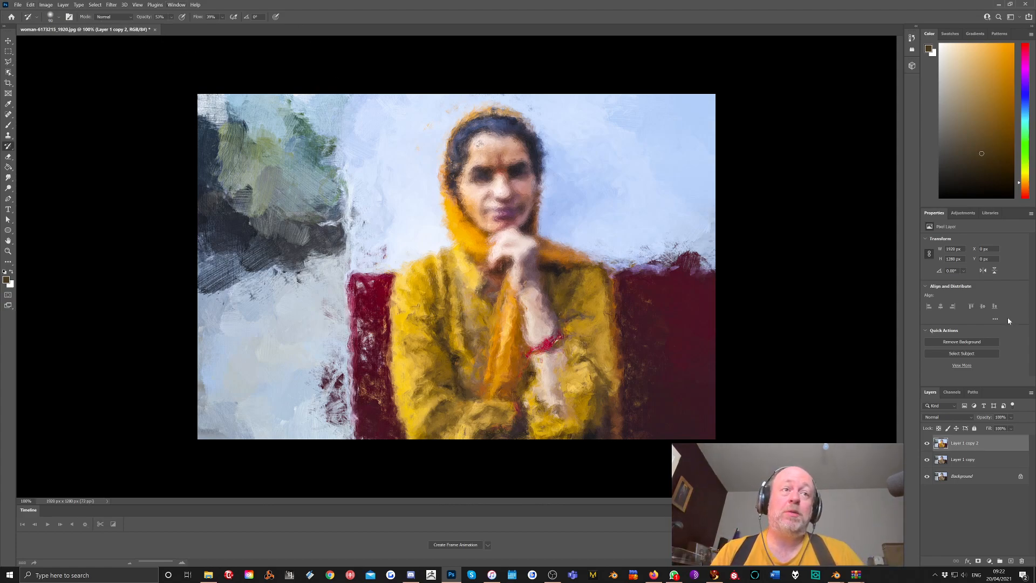
Duplicate Layer 1 copy 2 and apply the Emboss filter to the duplicate with a 116° angle, 4-pixel height and 40% amount
drag(996, 444, 1011, 560)
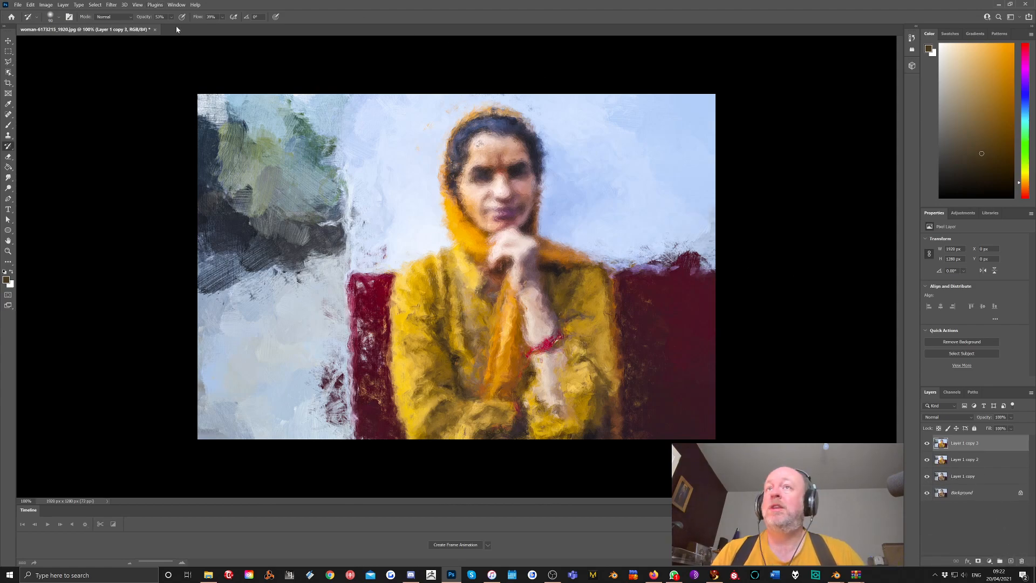
click(111, 5)
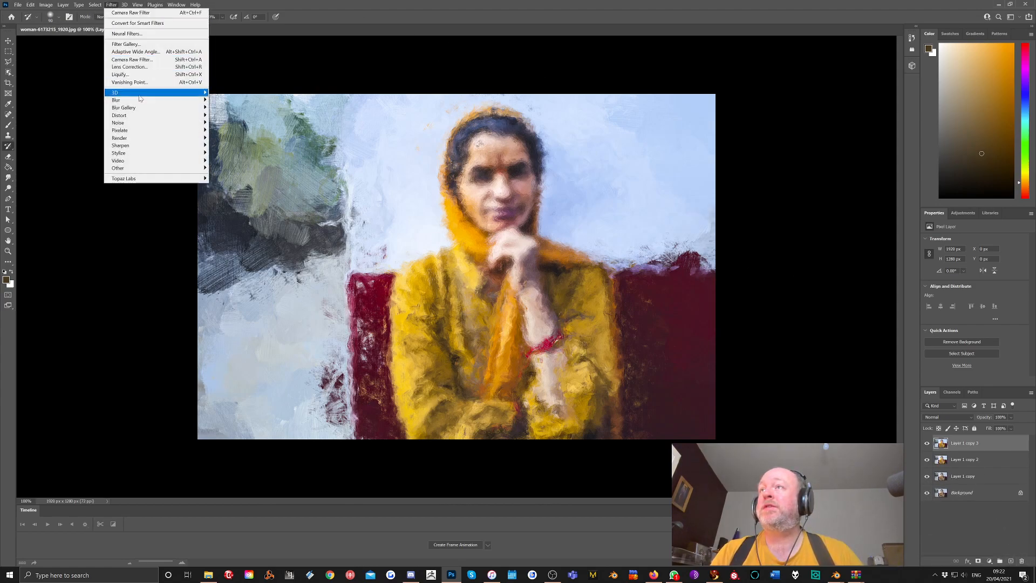
mouse_move(141, 140)
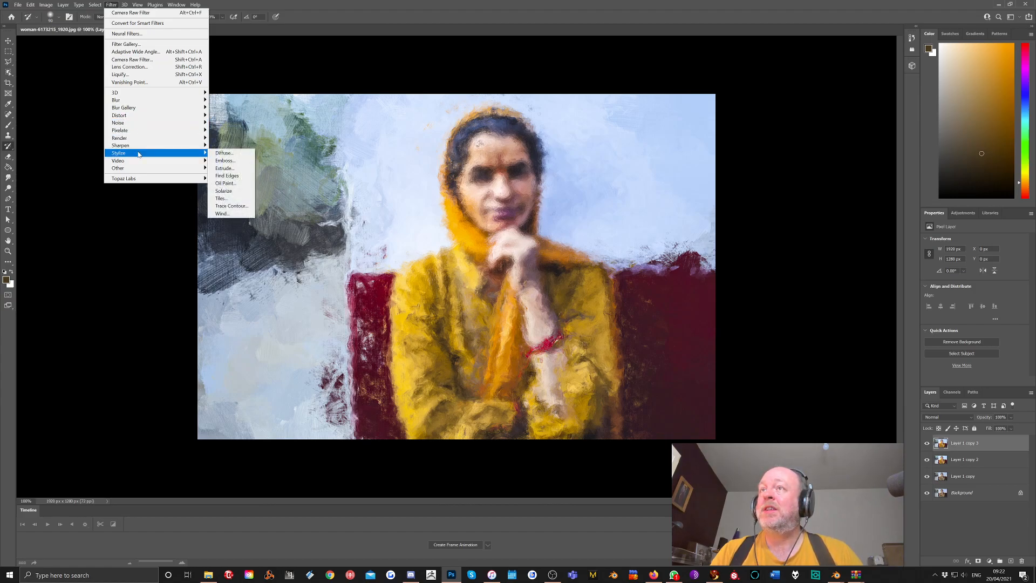
click(225, 160)
drag(544, 129, 792, 116)
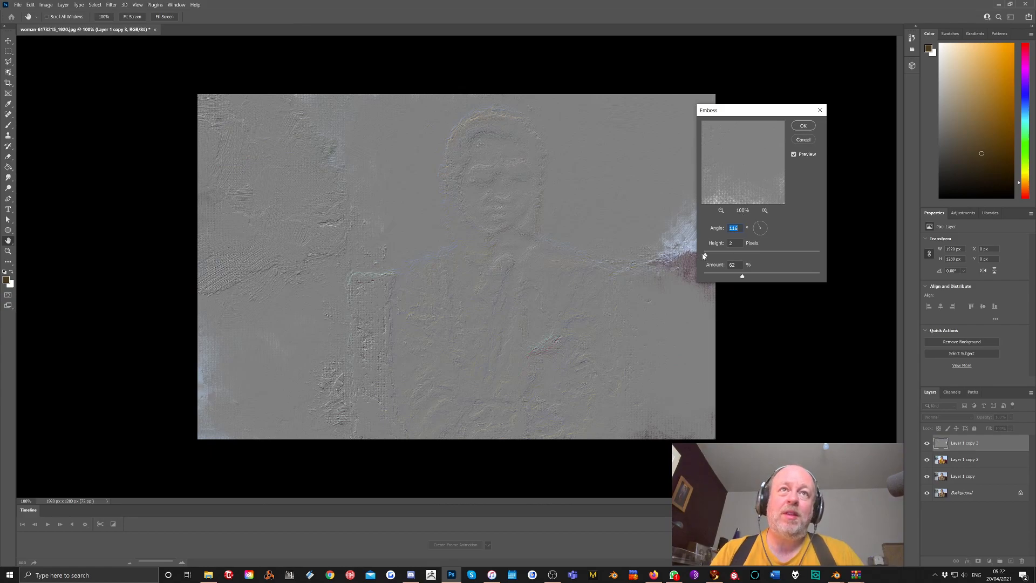
drag(713, 256, 709, 257)
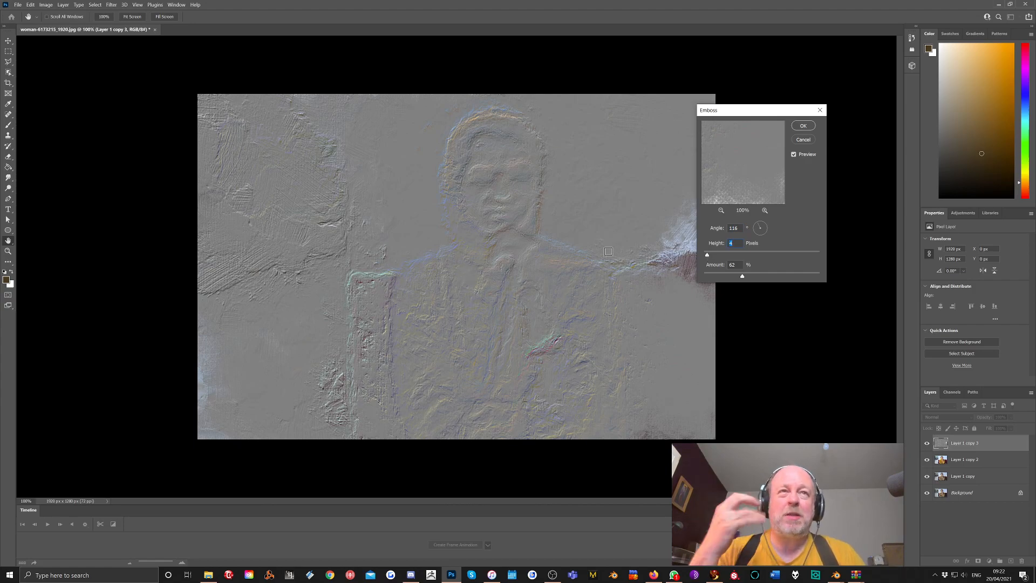
mouse_move(743, 277)
mouse_down()
mouse_move(763, 276)
mouse_move(729, 278)
mouse_up()
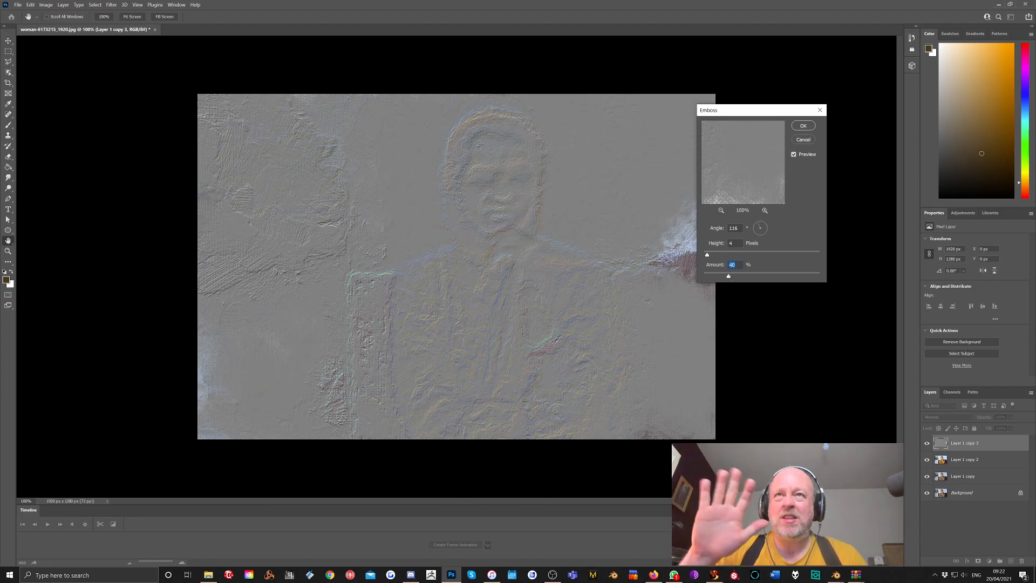
click(803, 125)
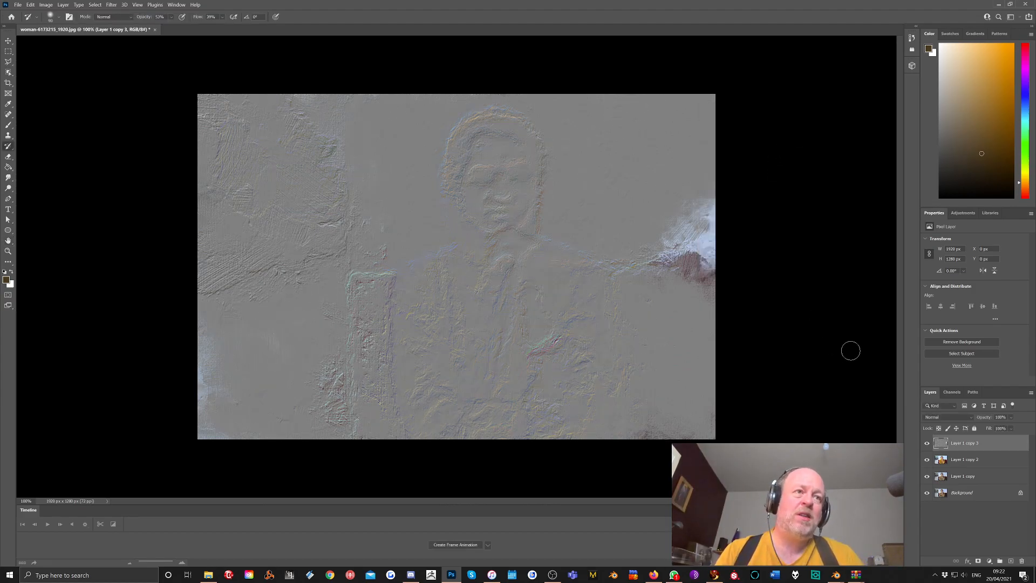
Set the embossed layer's blend mode to Linear Light
click(947, 421)
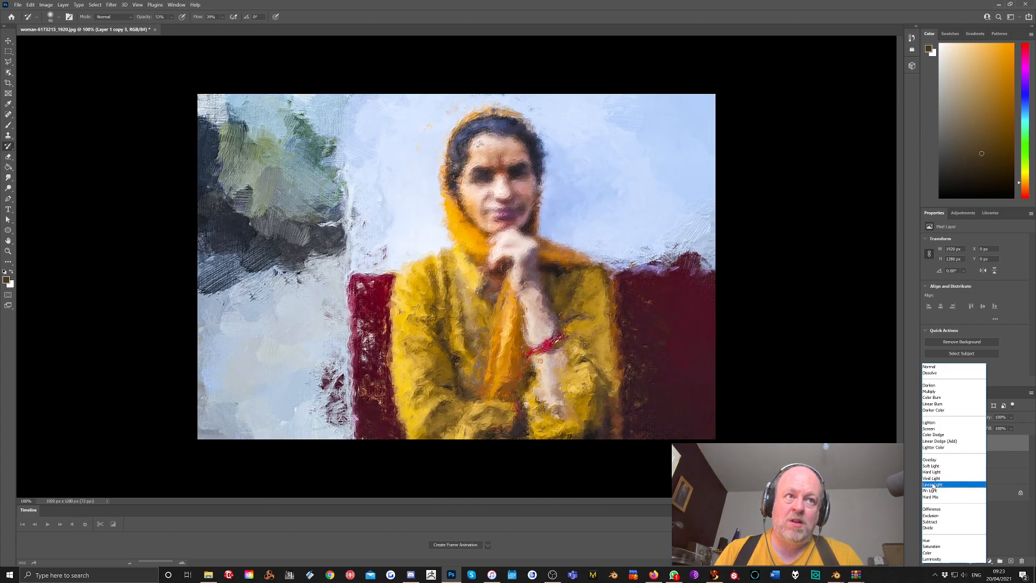
click(933, 485)
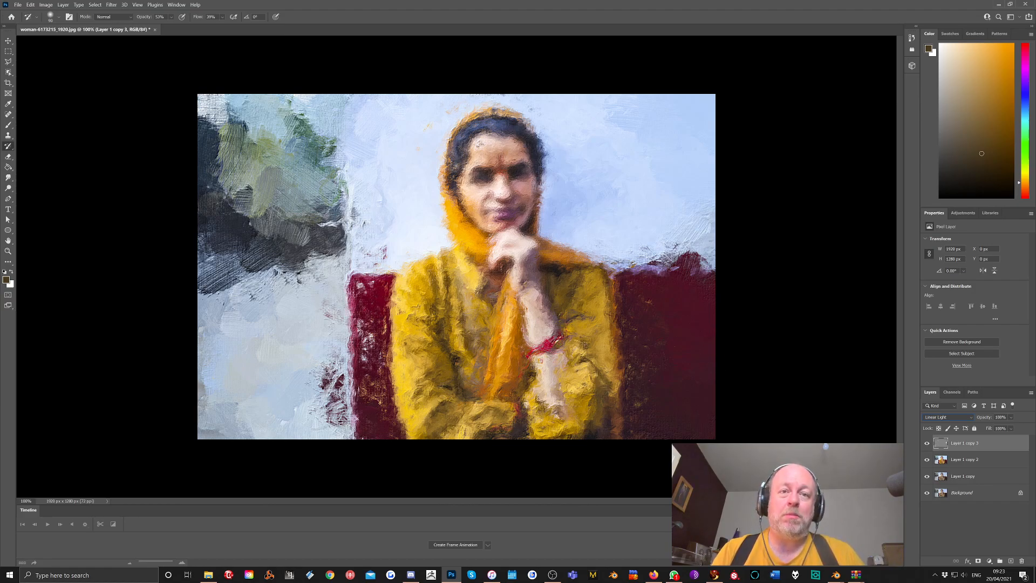
Switch to Firefox to view the source portrait's Pixabay page, and return to Photoshop
click(653, 574)
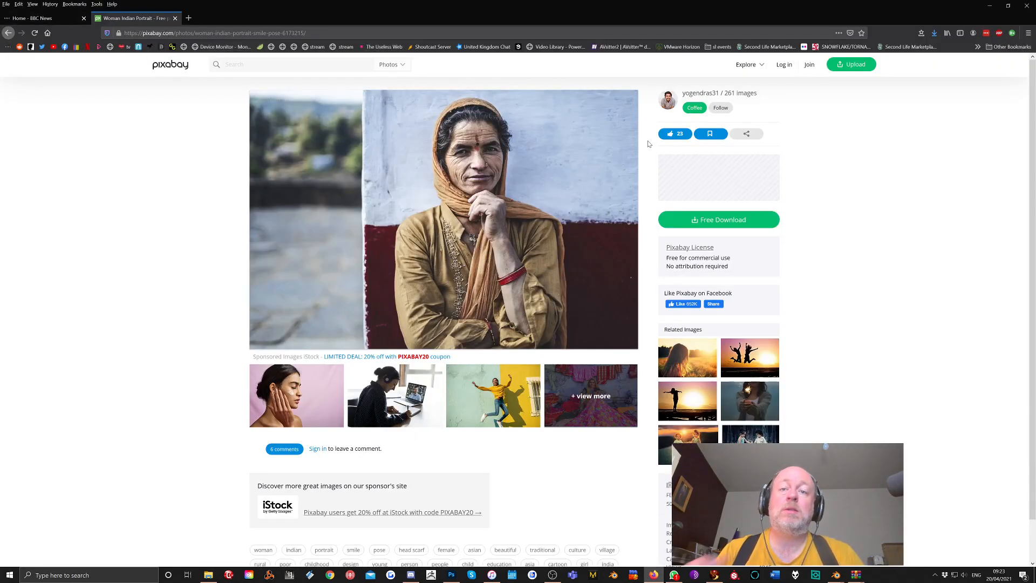
click(451, 574)
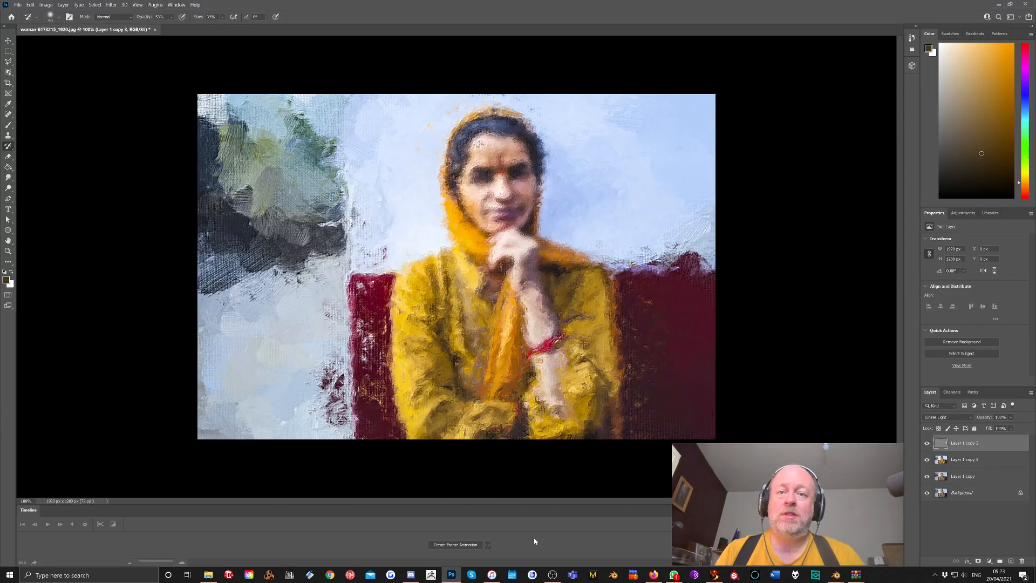